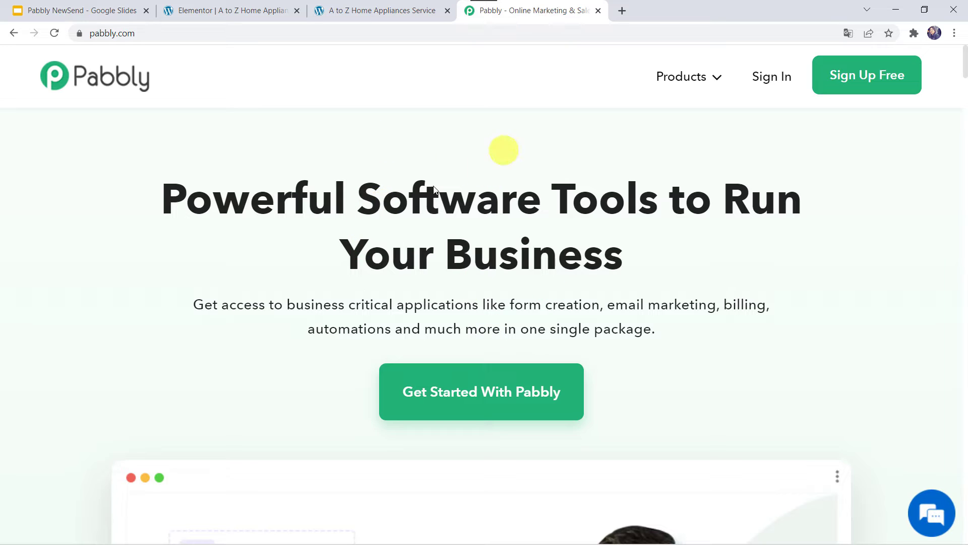
Go to the Pabbly Connect product page from the Products menu and sign in to the account.
mouse_move(691, 79)
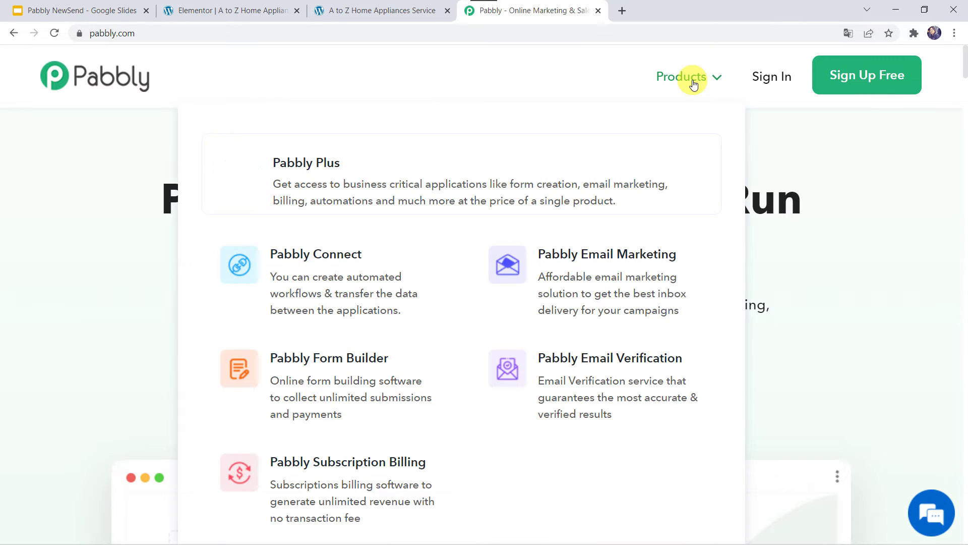
left_click(343, 278)
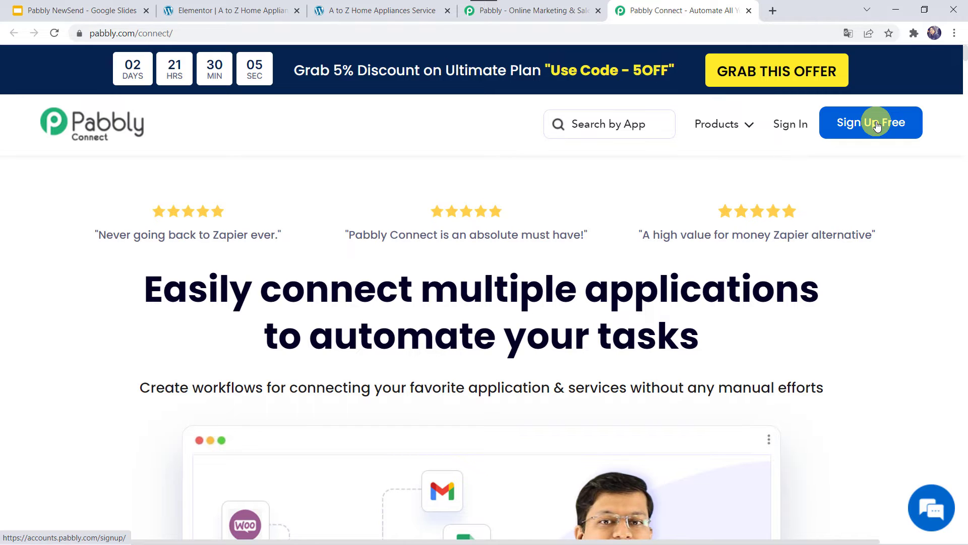
left_click(790, 126)
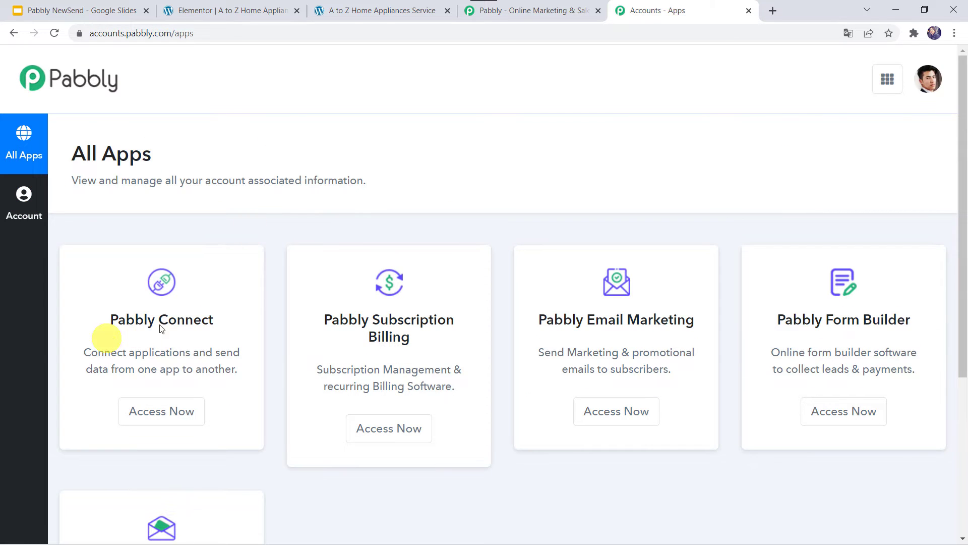
From Pabbly Connect, create a workflow named 'Add Elementor Forms Submissions to Encharge CRM as Contacts'.
left_click(167, 417)
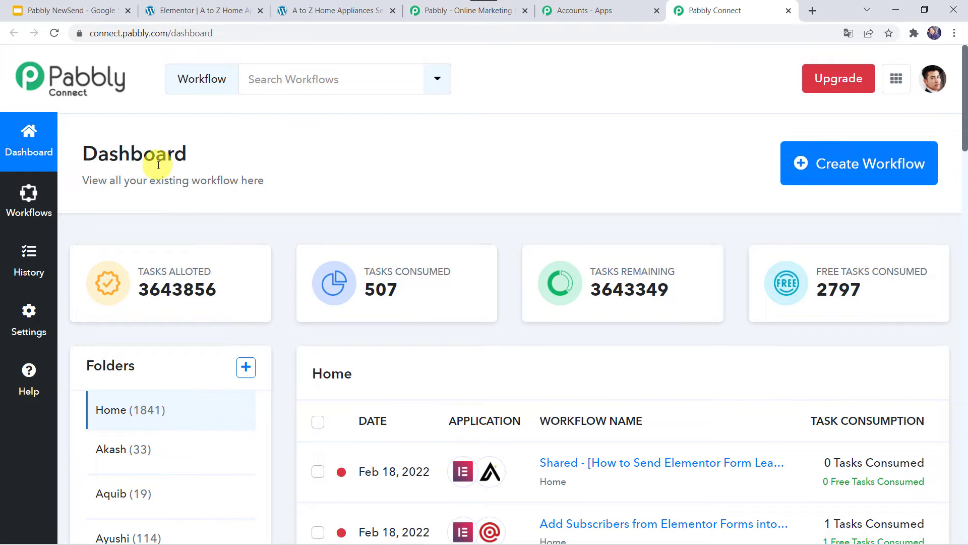
scroll(492, 366, "down", 7)
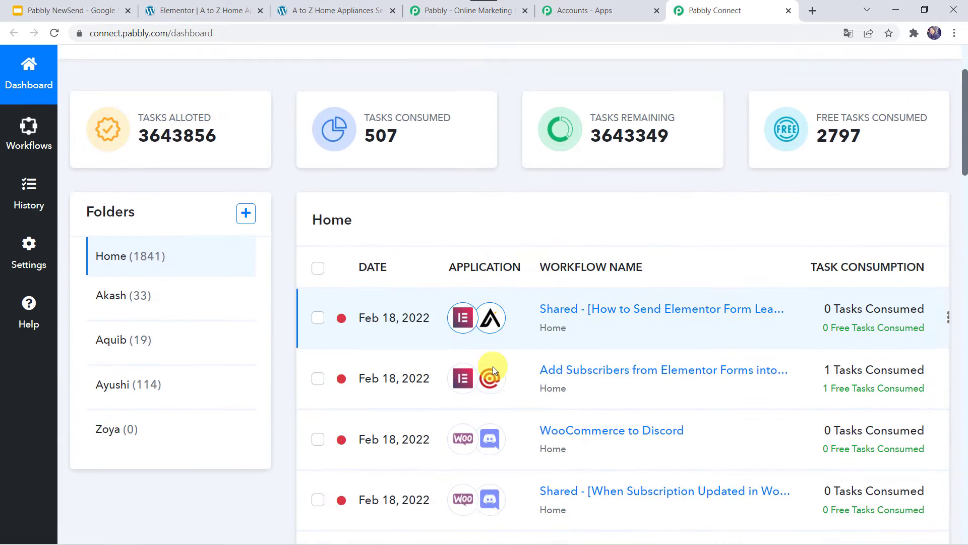
scroll(492, 366, "up", 7)
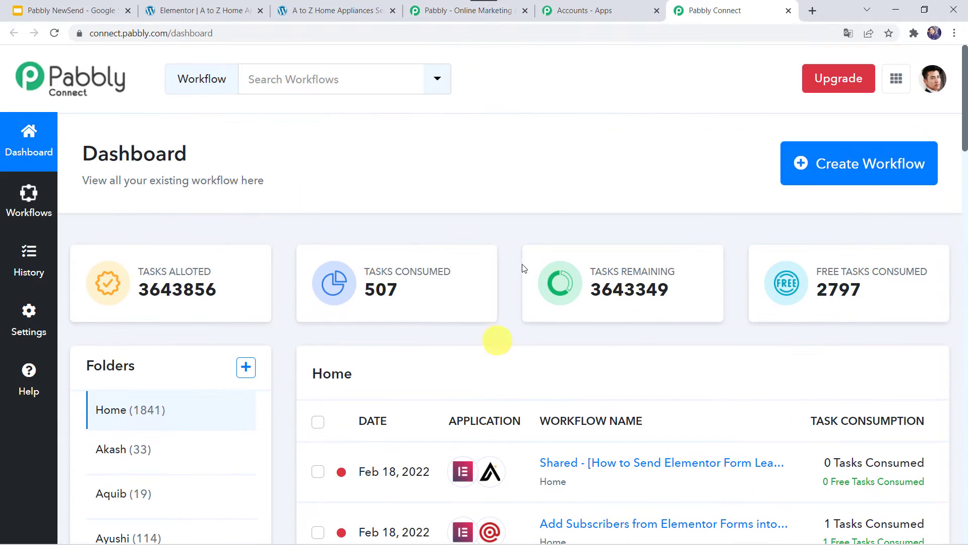
left_click(864, 173)
left_click(367, 312)
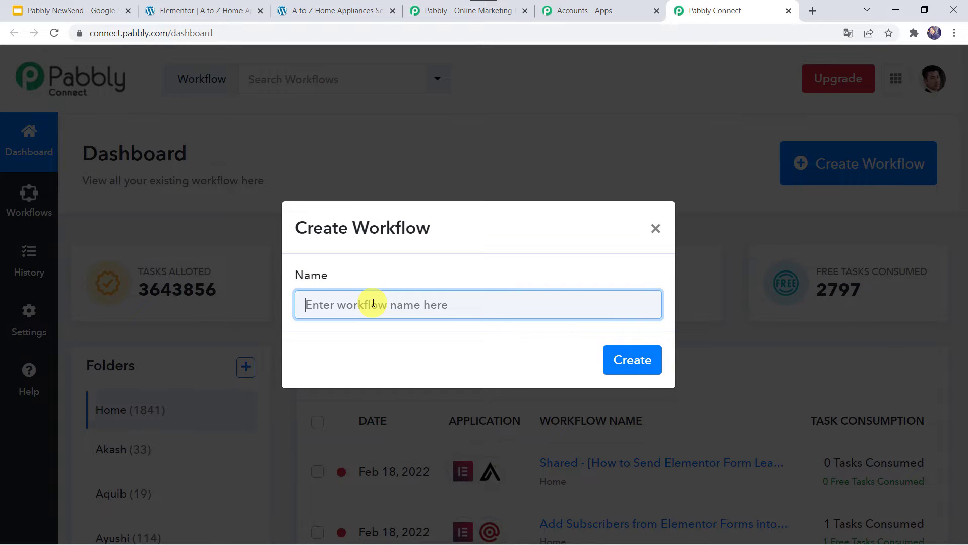
type("Add Elementor Forms Submissions to Encharge CRM as Contacts")
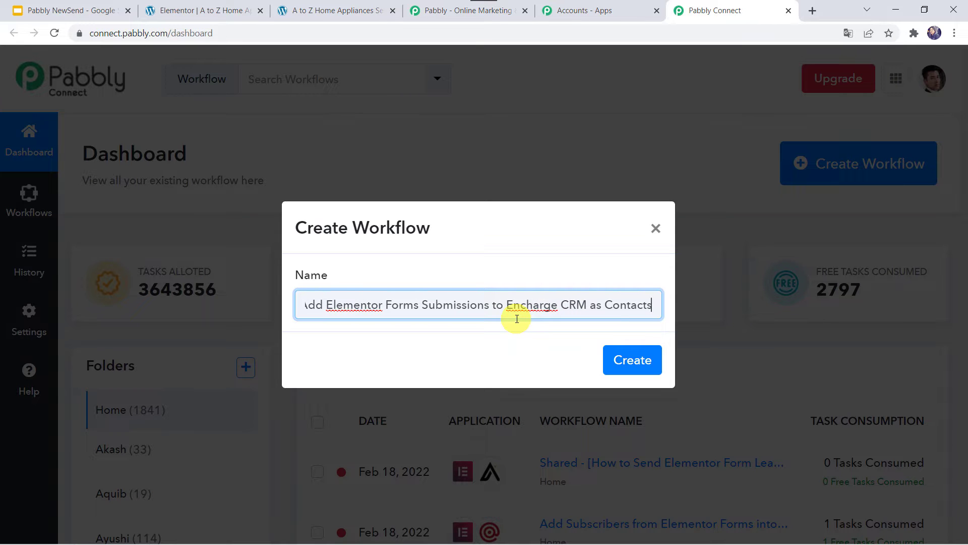
left_click(634, 363)
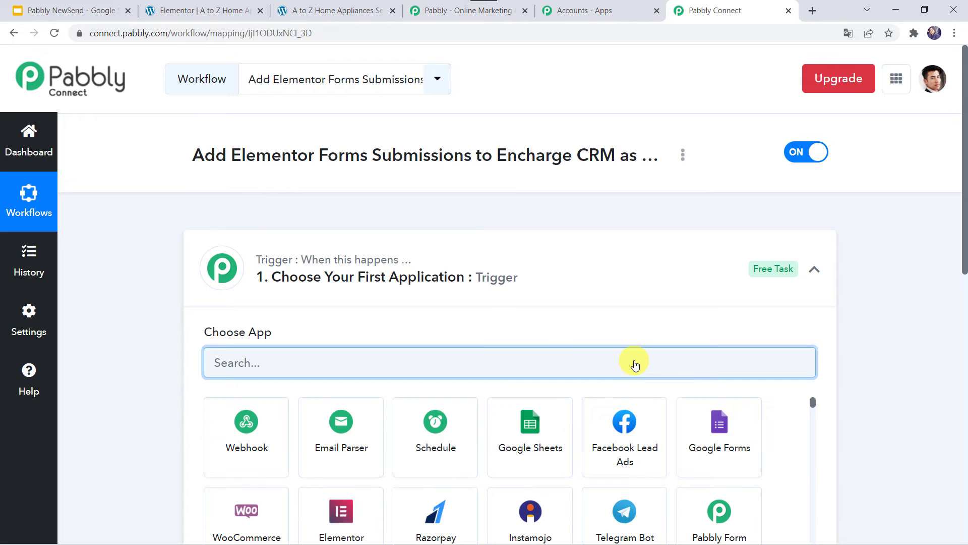
Set the trigger to Elementor with the New Form Submission event.
left_click(522, 277)
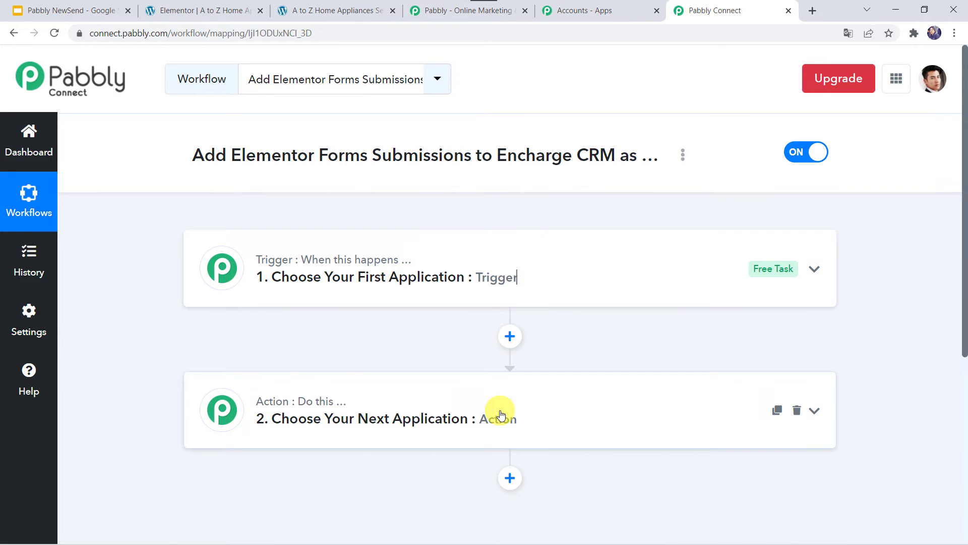
left_click(485, 280)
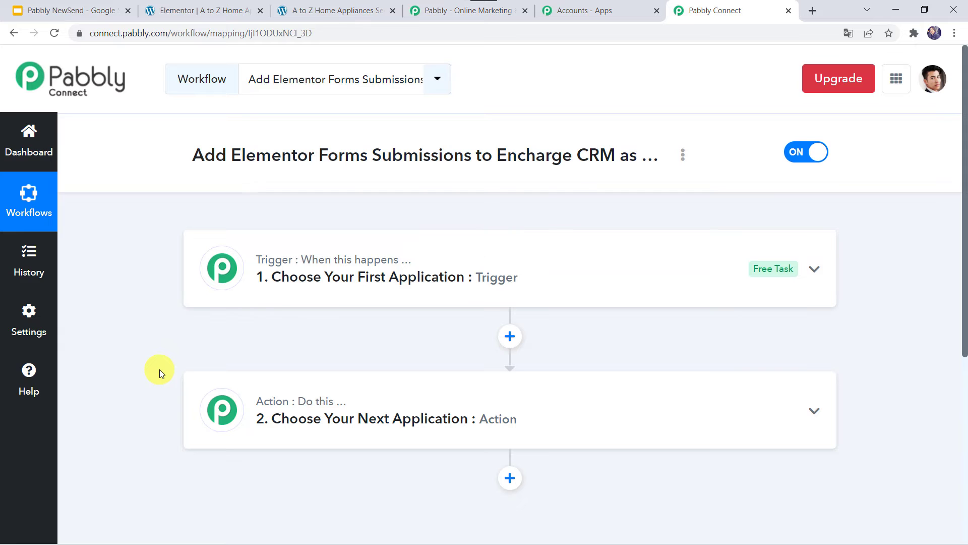
left_click(523, 270)
left_click(237, 374)
scroll(247, 366, "down", 2)
type("ele")
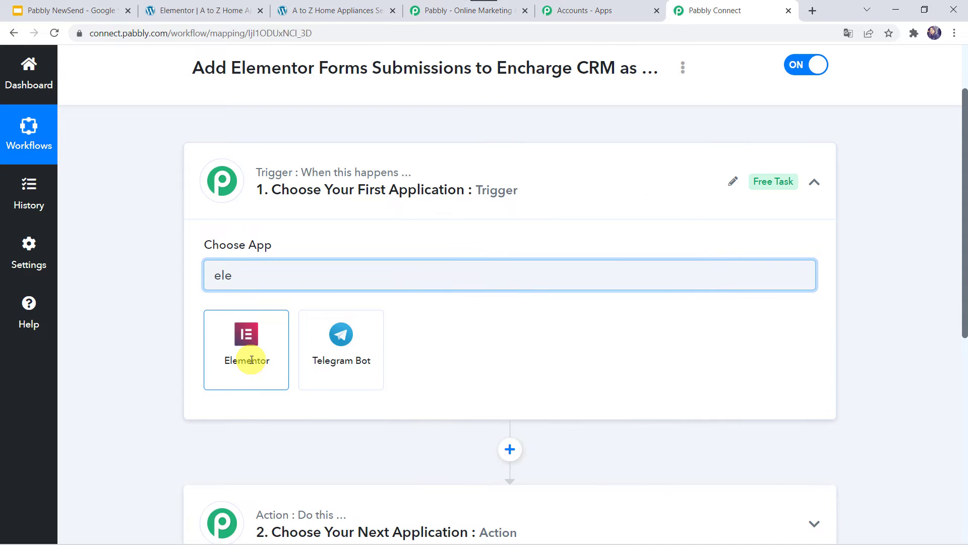
left_click(251, 361)
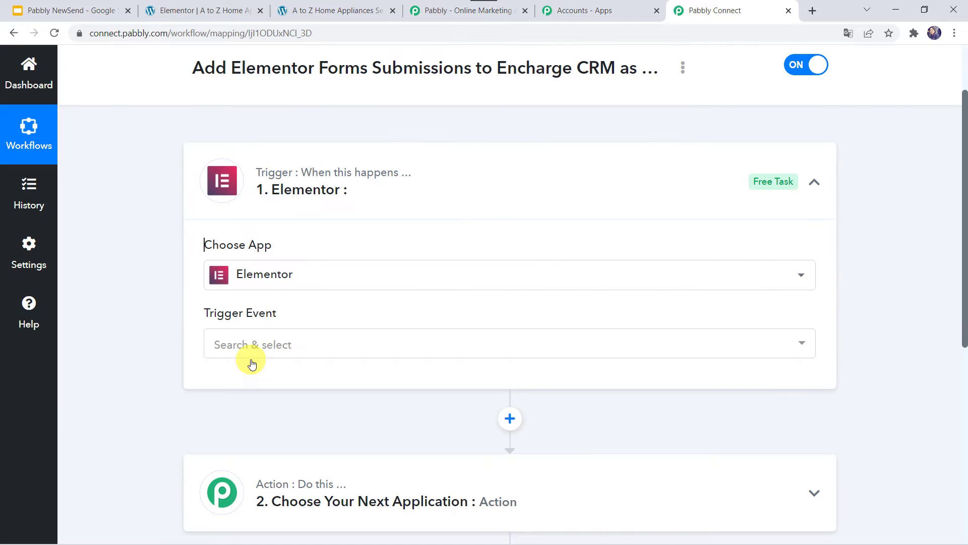
left_click(227, 343)
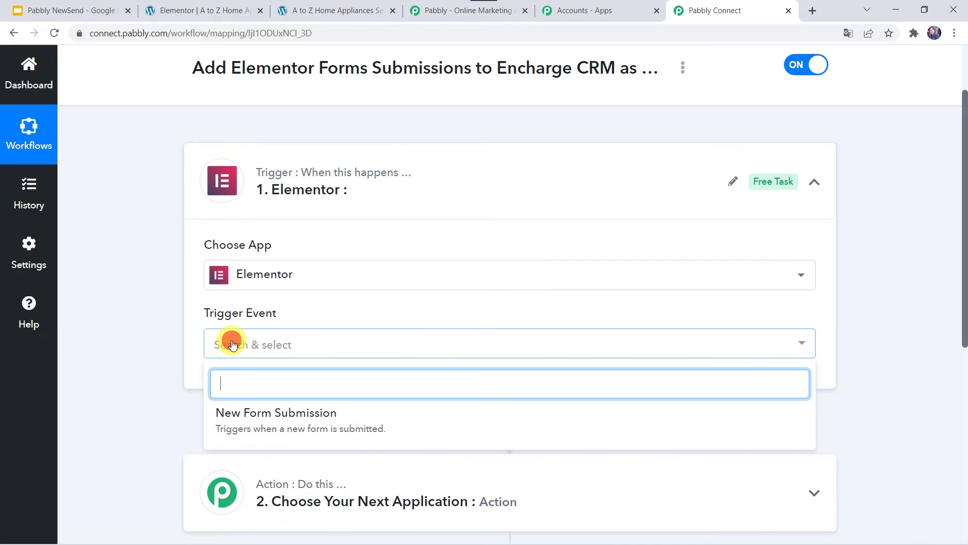
left_click(255, 416)
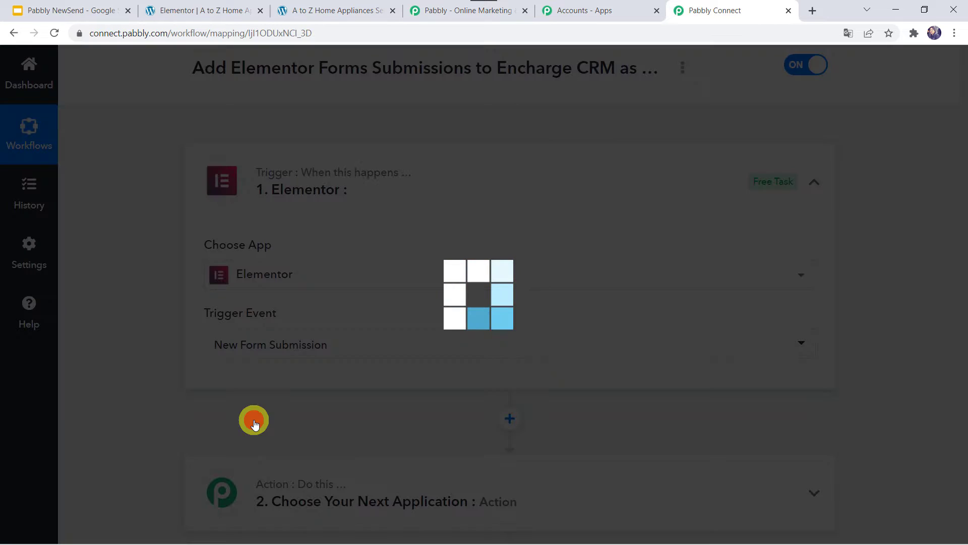
Copy the trigger's webhook URL and switch to the WordPress site.
scroll(254, 421, "down", 3)
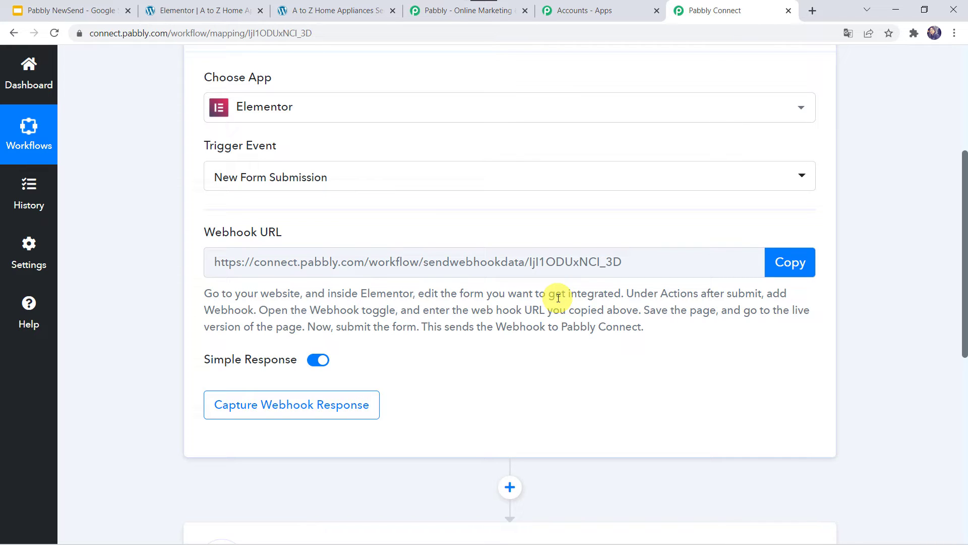
left_click(785, 267)
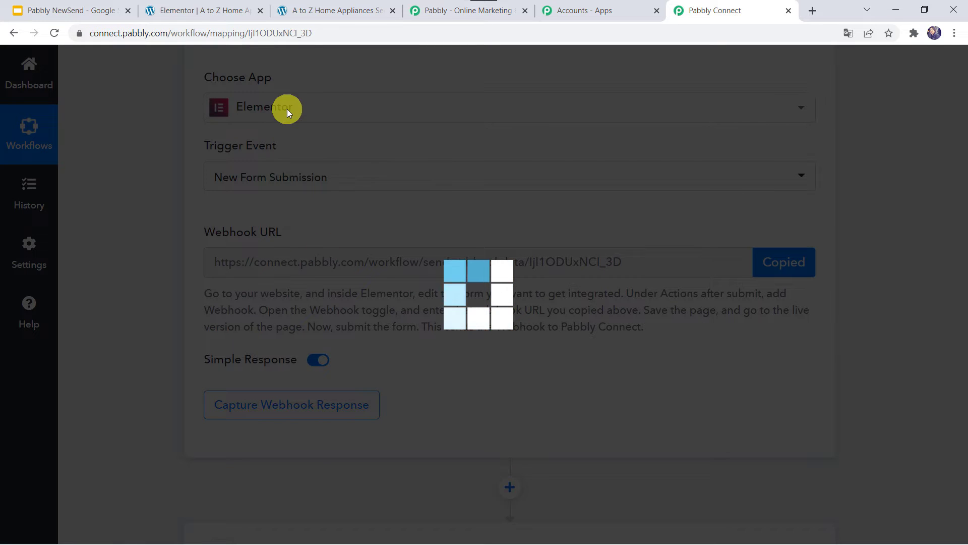
left_click(194, 9)
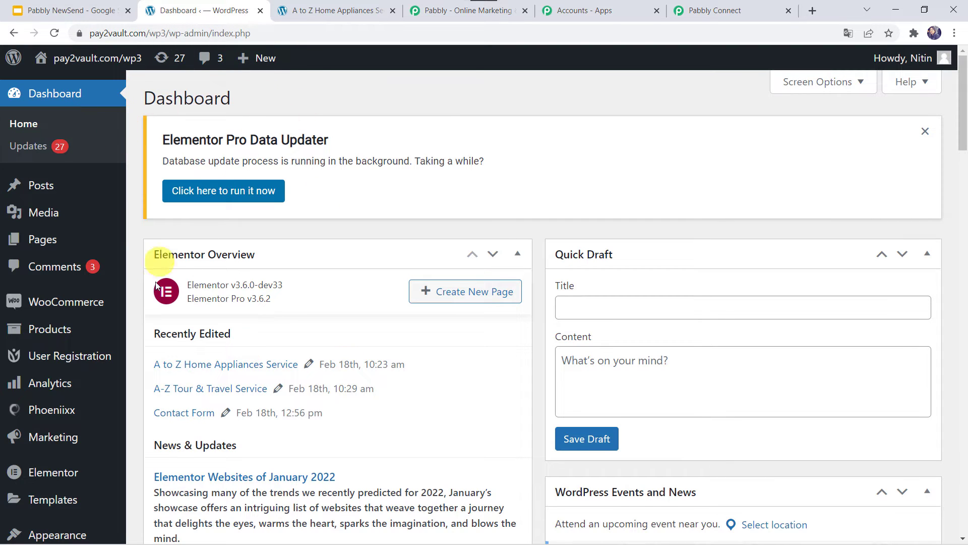
Edit the A to Z Home Appliances Service page in Elementor and select its Contact Form.
mouse_move(34, 253)
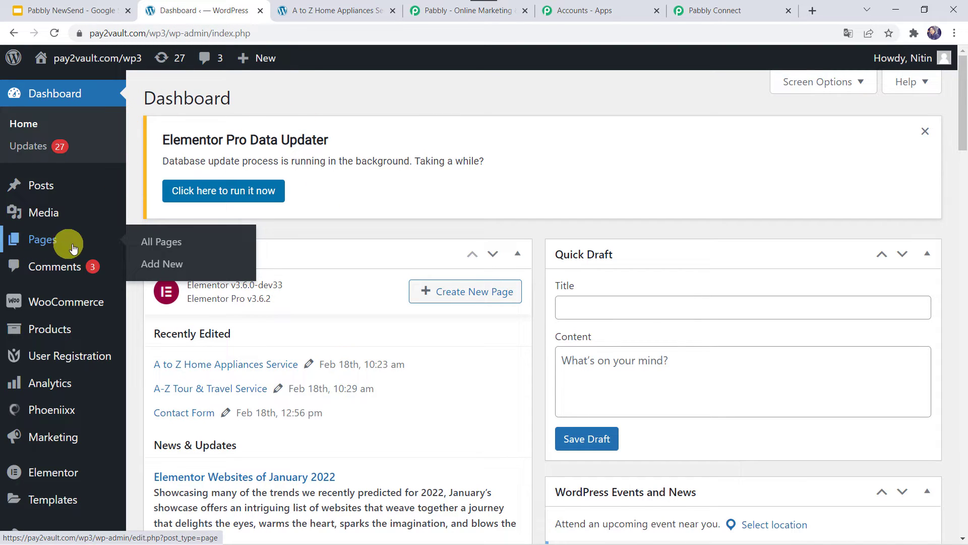
left_click(165, 245)
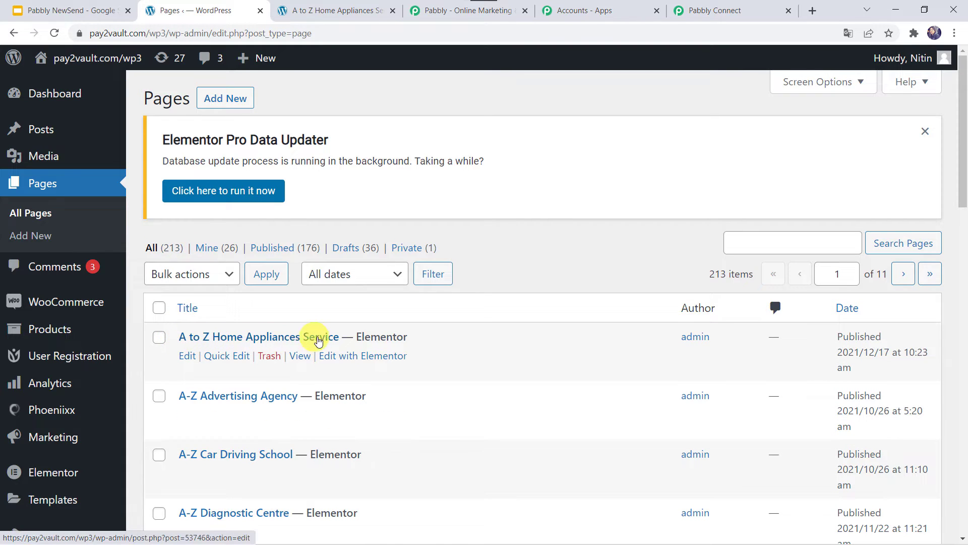
left_click(355, 360)
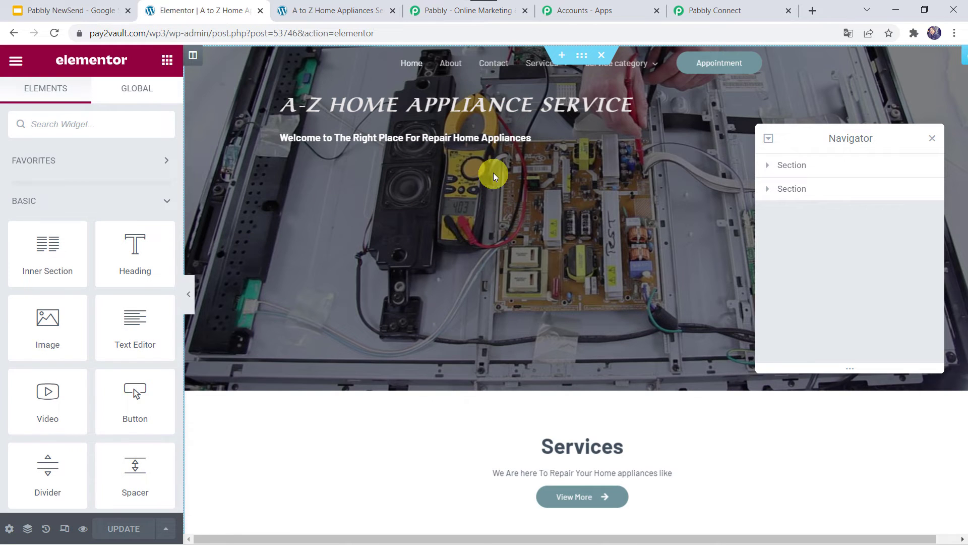
scroll(494, 172, "down", 10)
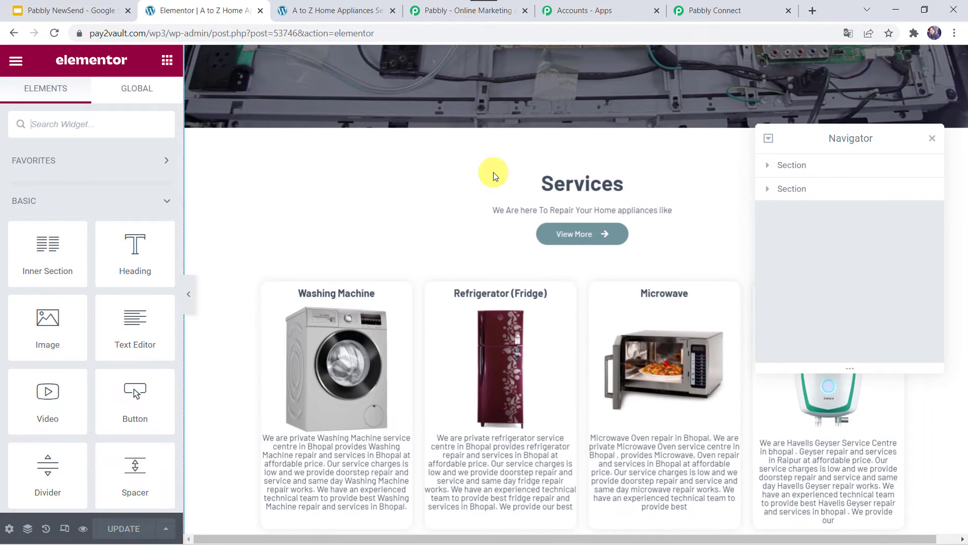
scroll(493, 172, "down", 5)
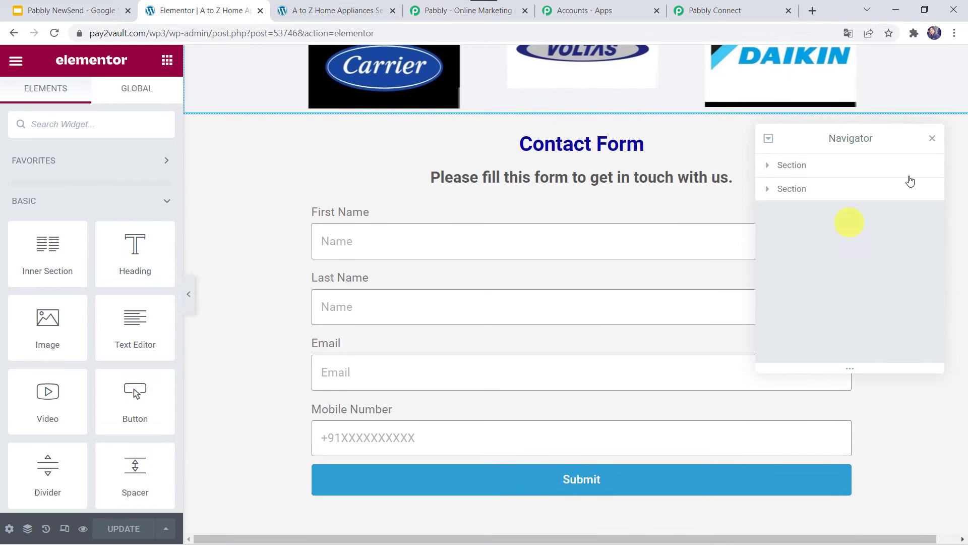
left_click(933, 139)
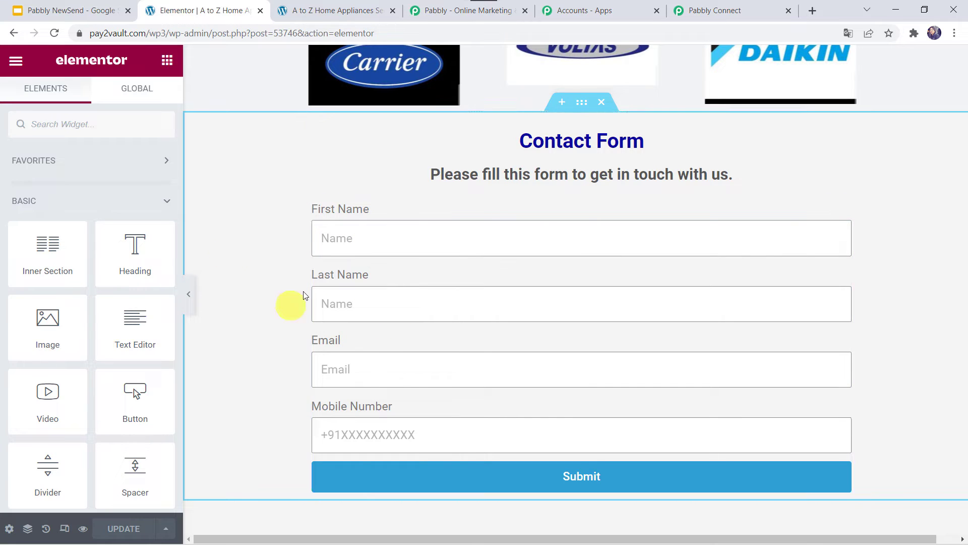
left_click(341, 311)
key("ctrl+i")
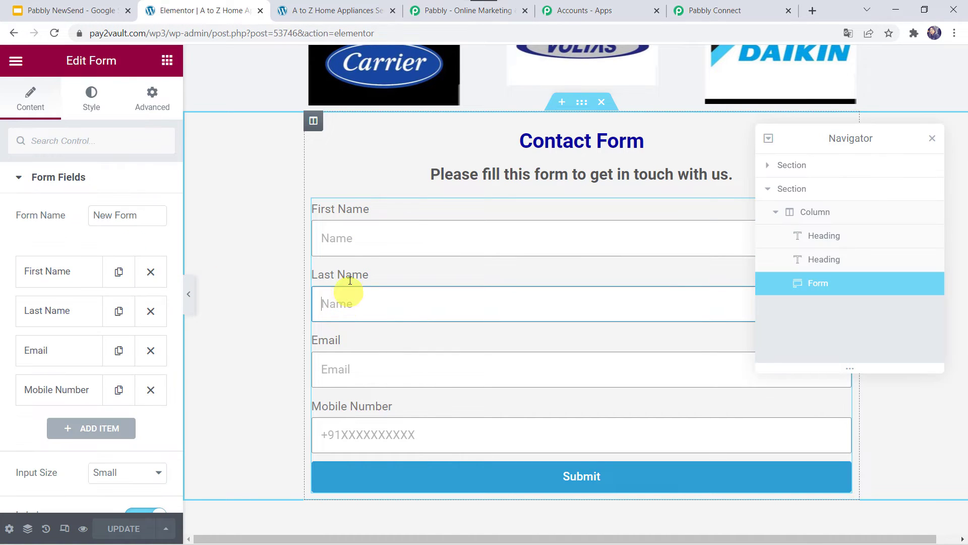
Add a Webhook action to the form's Actions After Submit.
left_click(932, 138)
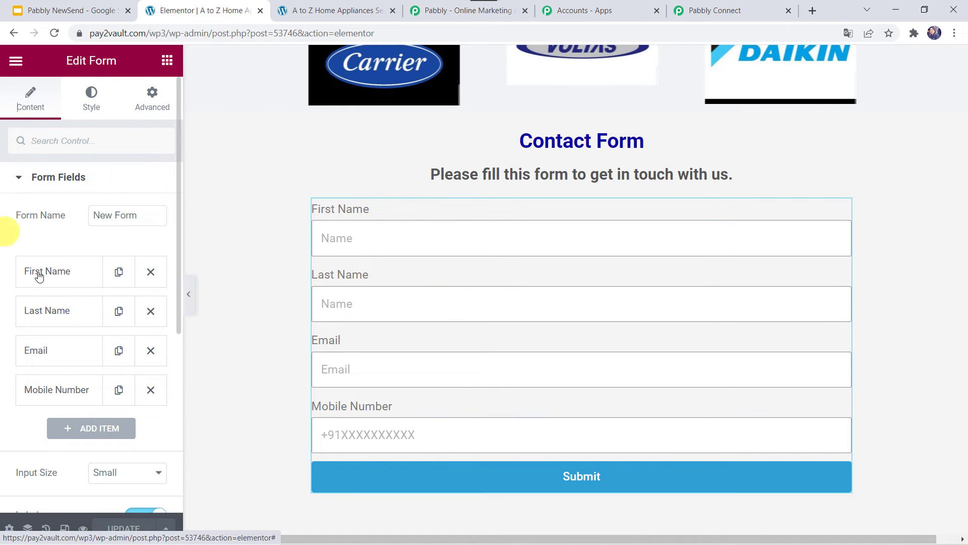
left_click(45, 178)
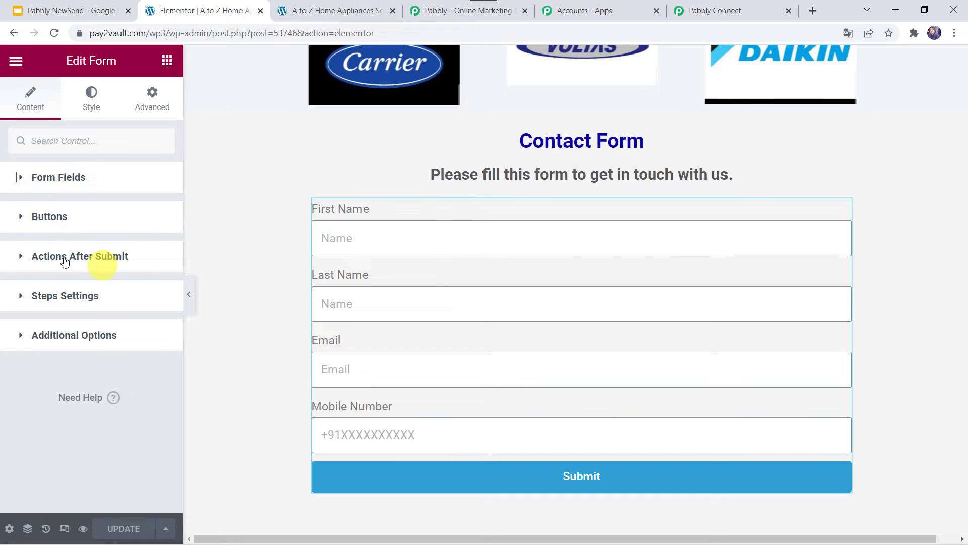
left_click(92, 261)
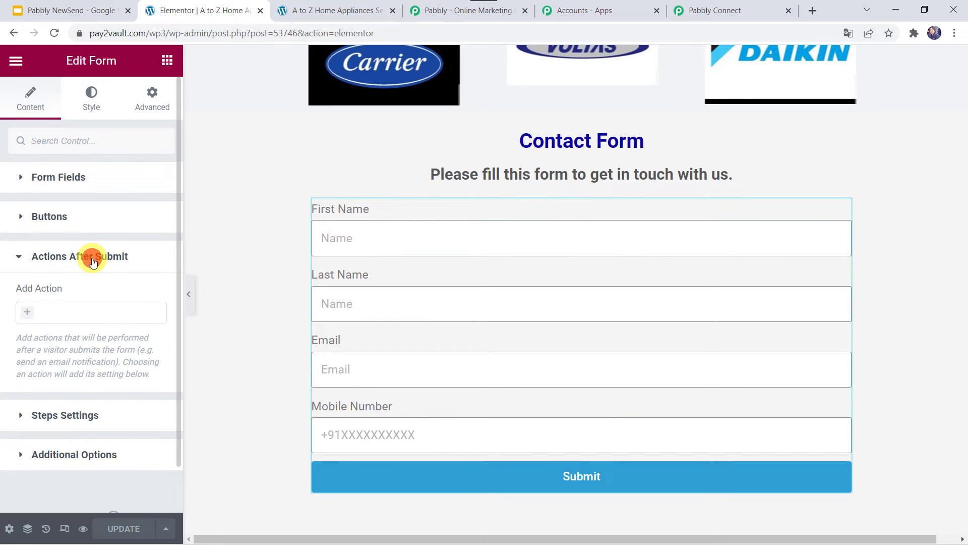
left_click(28, 315)
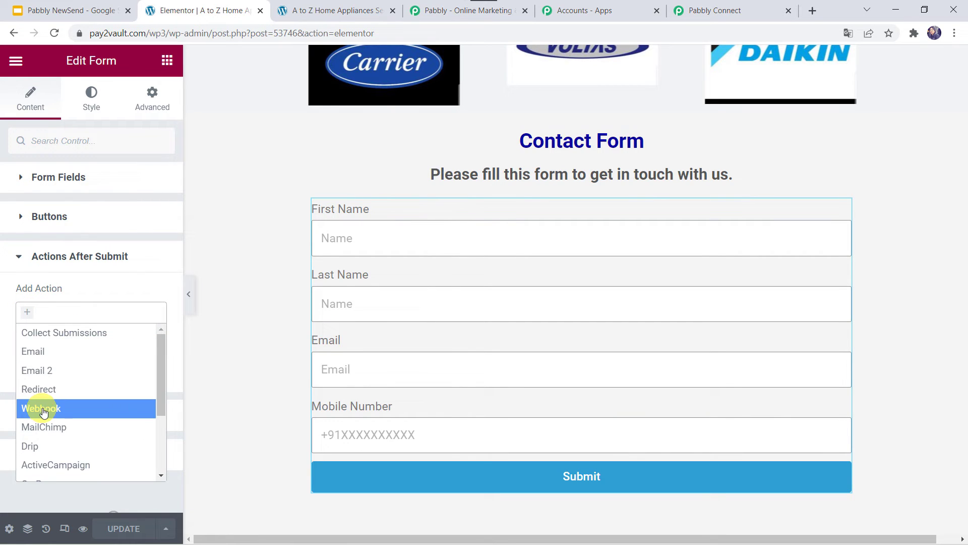
left_click(44, 412)
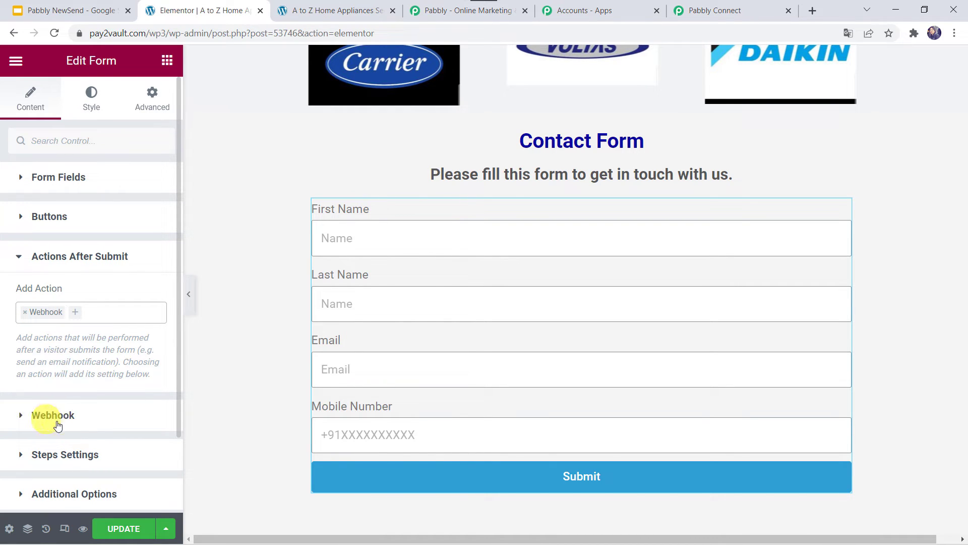
left_click(56, 415)
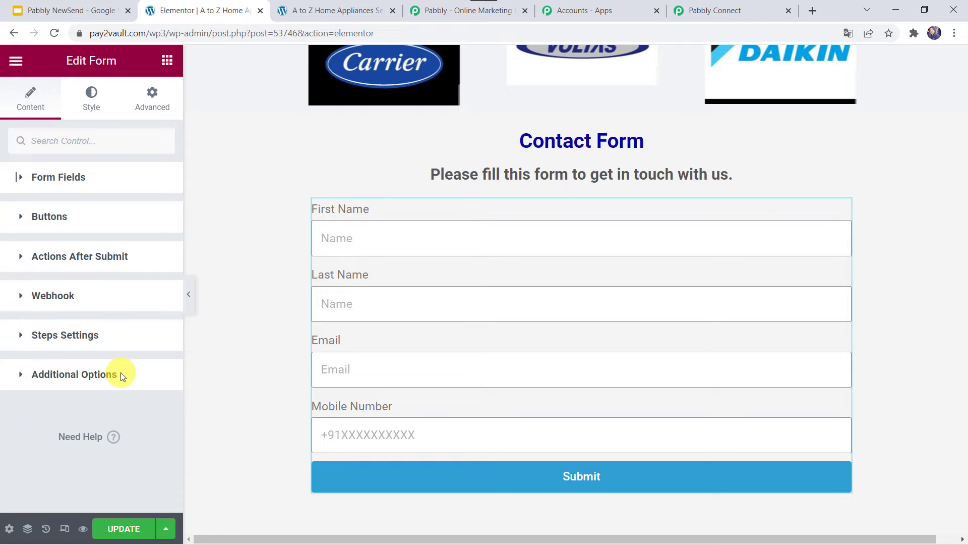
Paste the Pabbly webhook URL into the Webhook URL field and update the page.
left_click(60, 295)
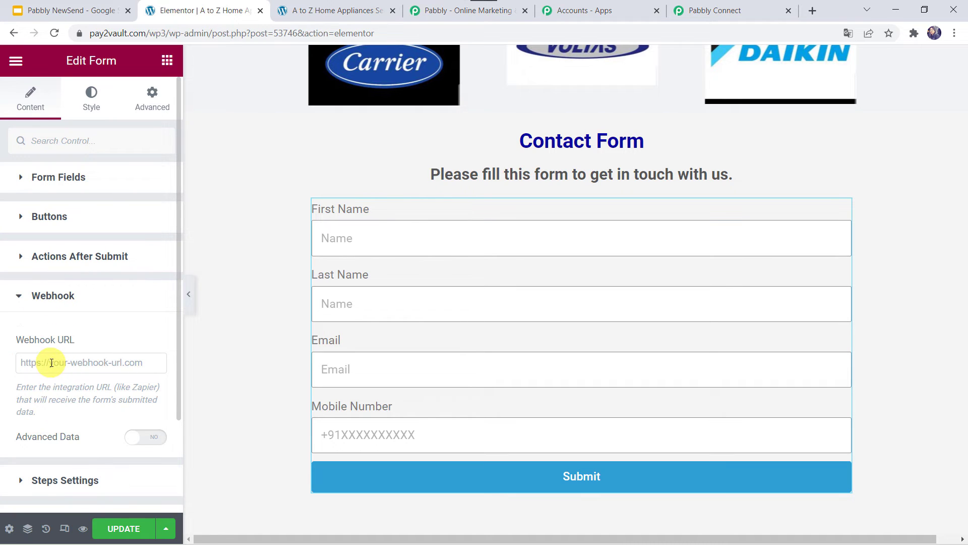
left_click(52, 363)
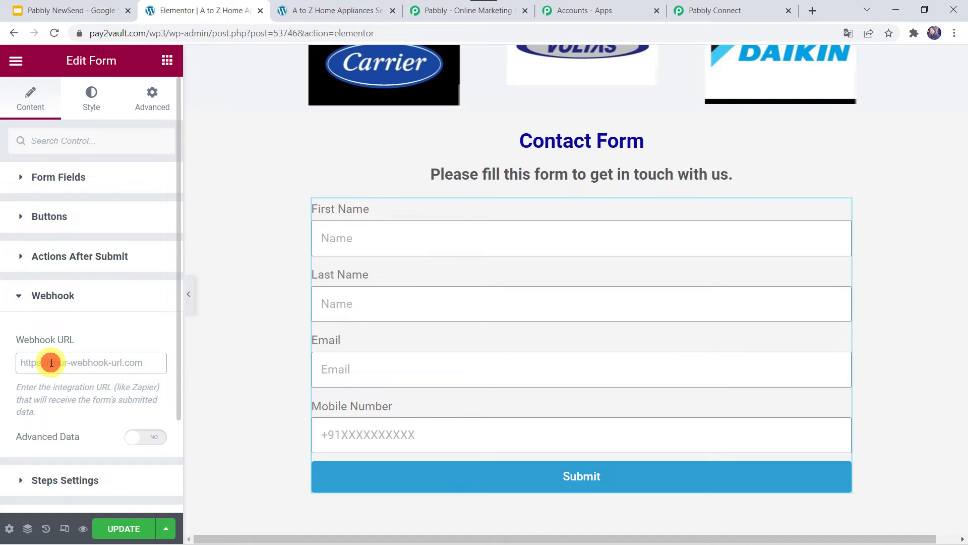
right_click(51, 363)
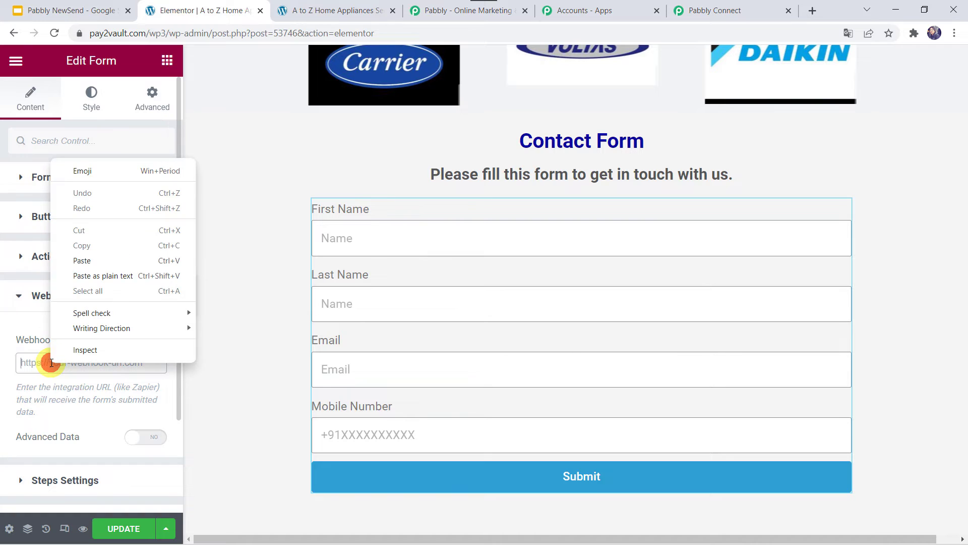
left_click(82, 261)
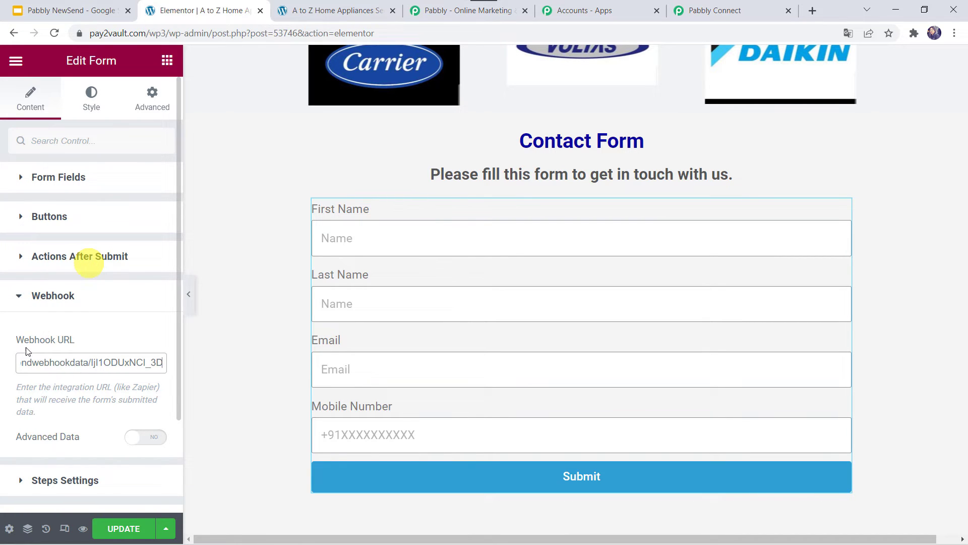
left_click(121, 534)
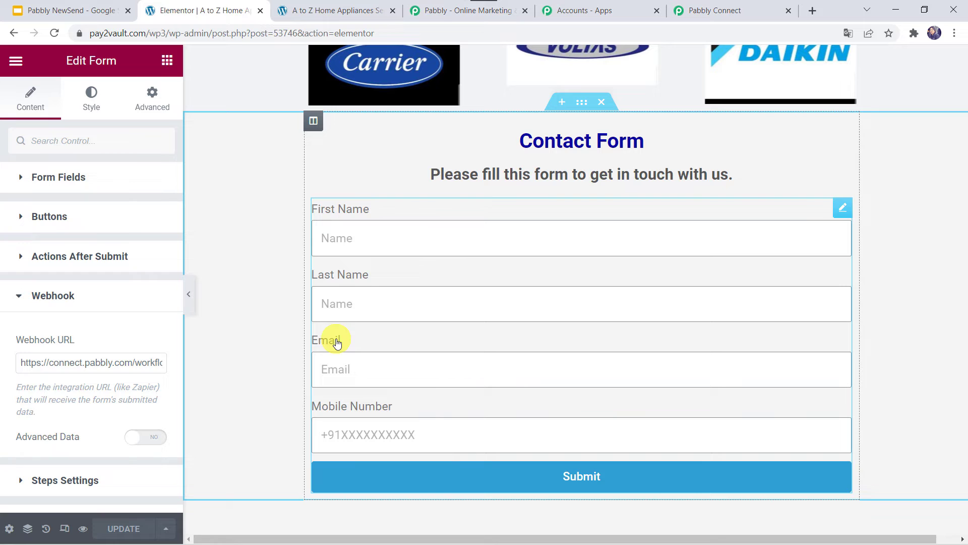
Check Pabbly Connect is waiting for a webhook response, then bring up the live A to Z Home Appliances page.
left_click(728, 17)
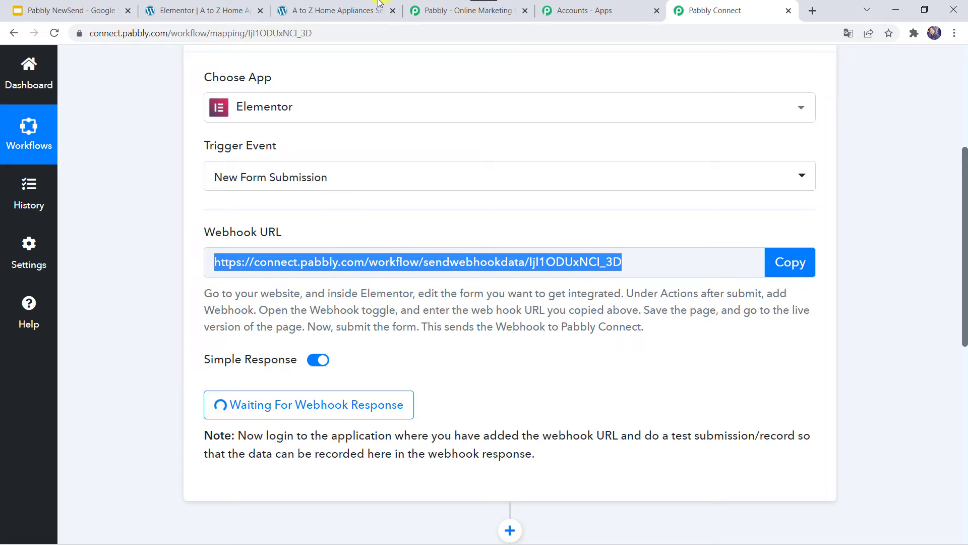
left_click(352, 7)
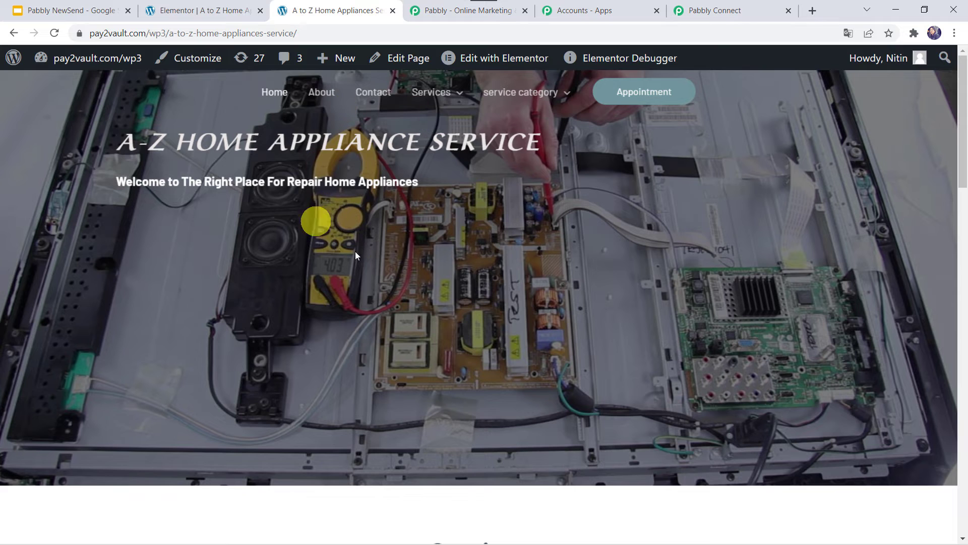
Submit a test entry with first name, last name, email and mobile number, then return to Pabbly.
scroll(373, 266, "down", 8)
scroll(373, 265, "down", 12)
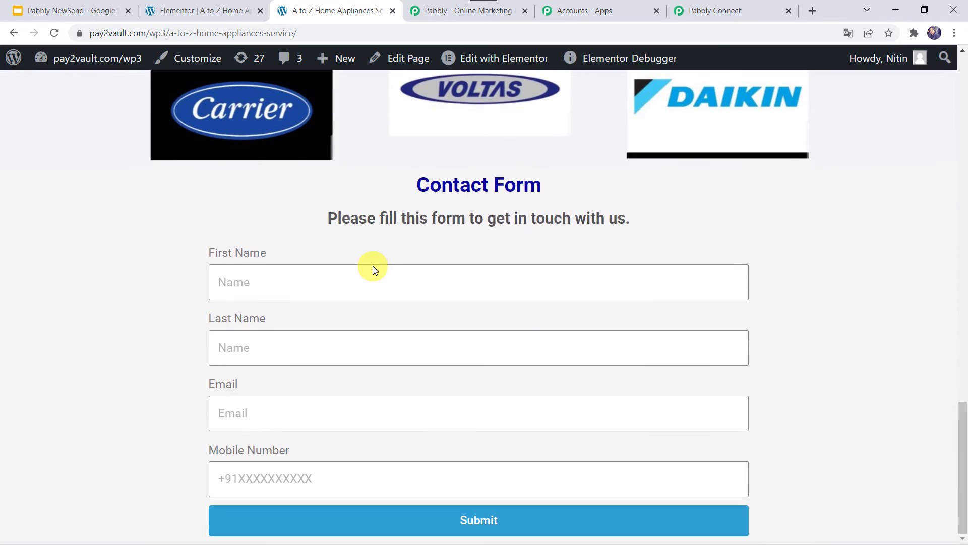
left_click(256, 285)
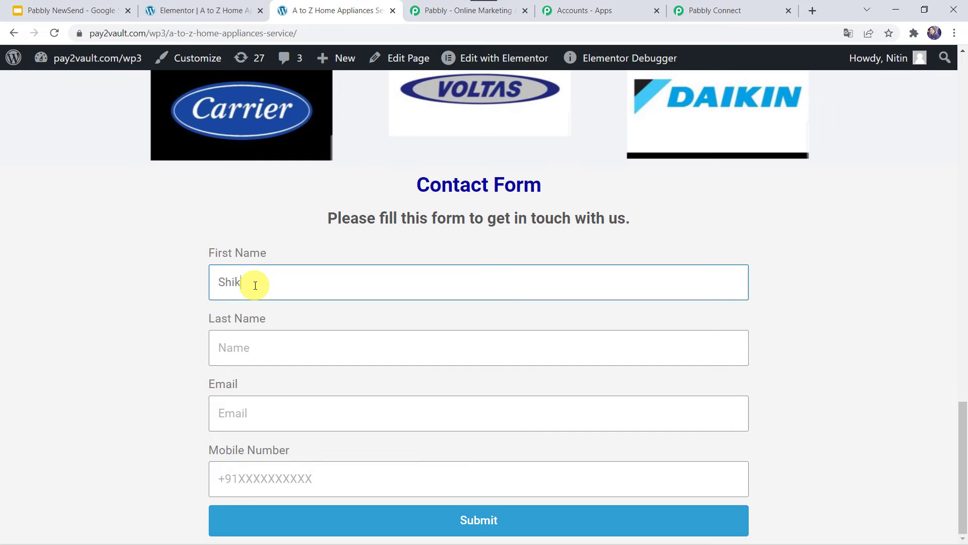
key("Tab")
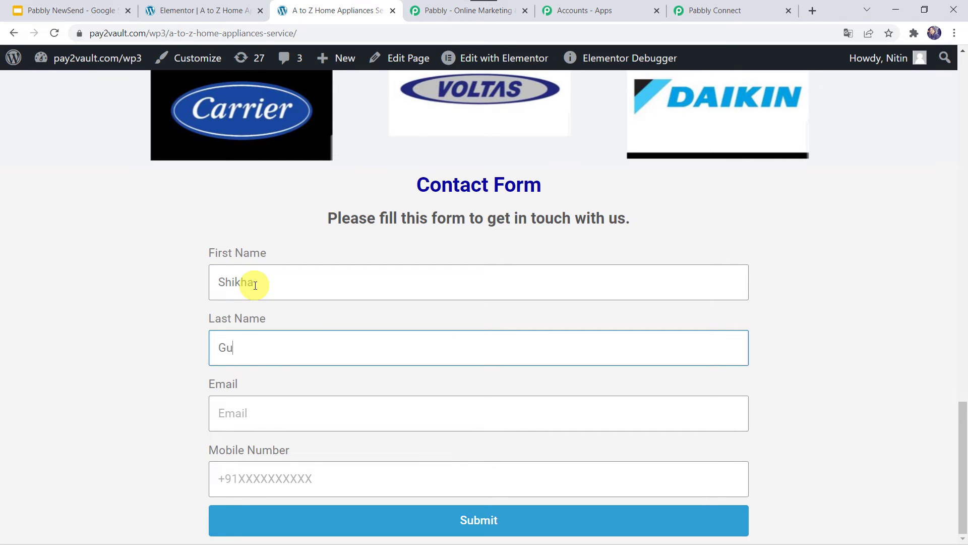
key("Tab")
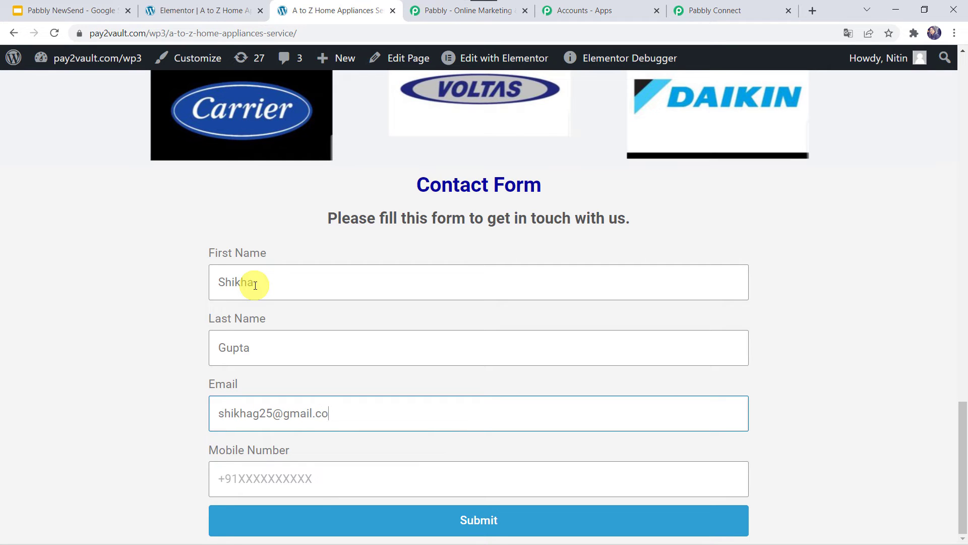
key("Tab")
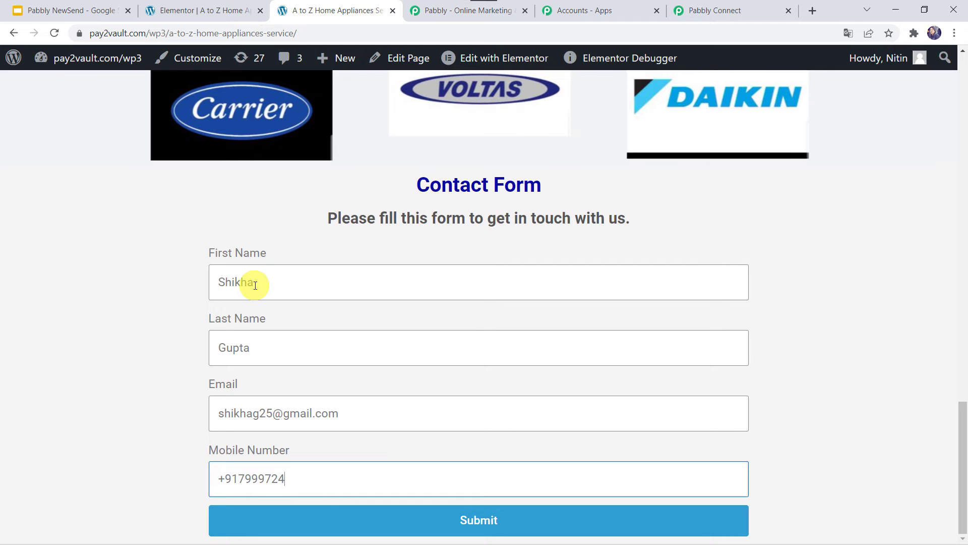
left_click(451, 534)
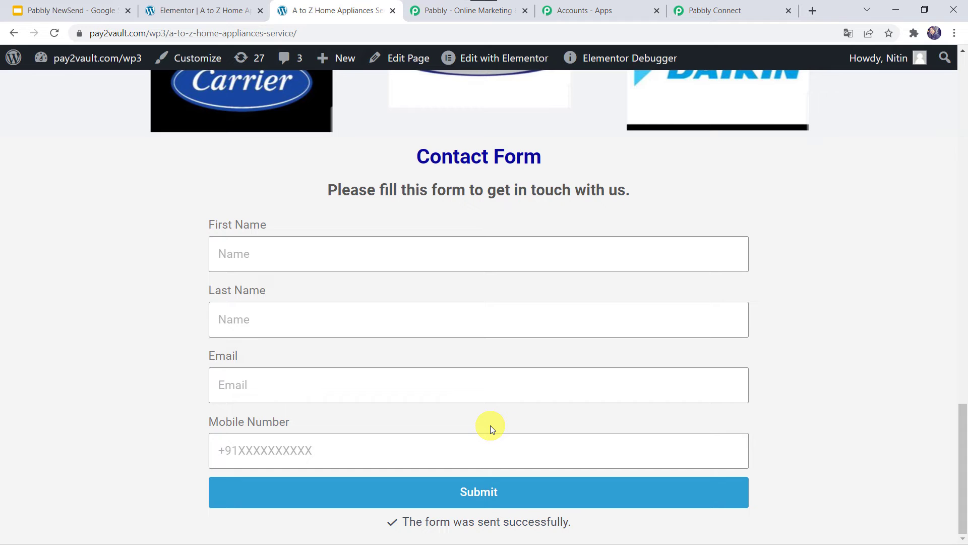
left_click(735, 7)
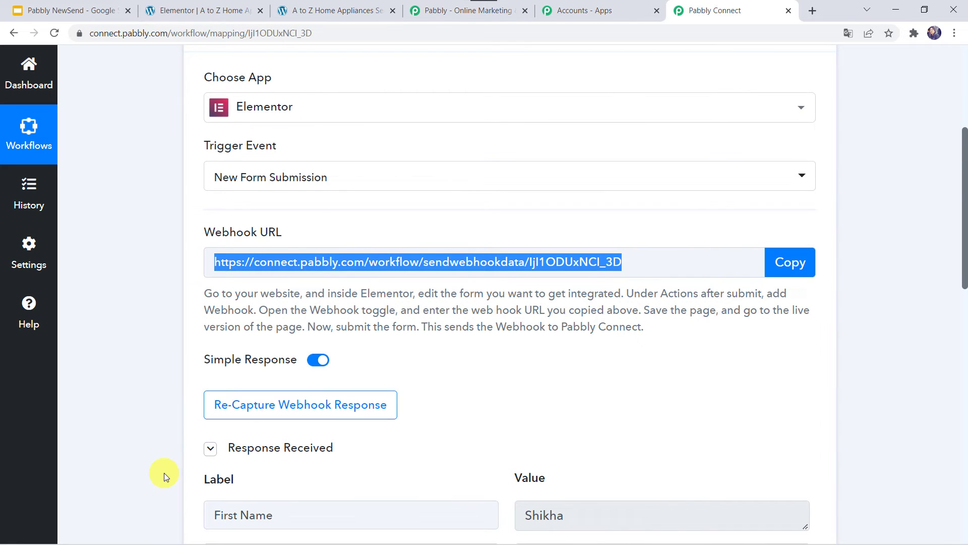
Review the captured form fields in Response Received and expand the second action step.
scroll(165, 473, "down", 3)
scroll(164, 473, "down", 3)
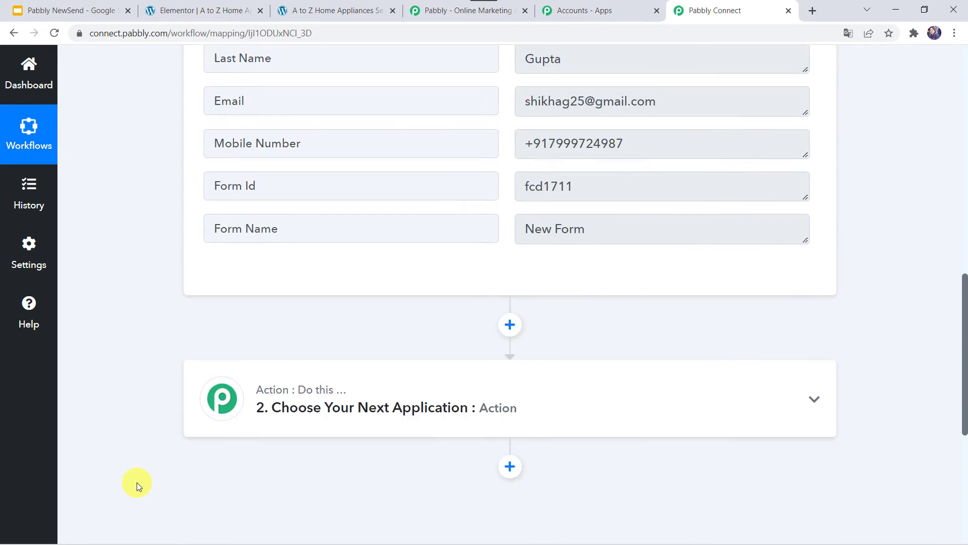
scroll(137, 482, "down", 7)
left_click(445, 211)
Set the action app to Encharge with the Add or Update Person event.
left_click(247, 296)
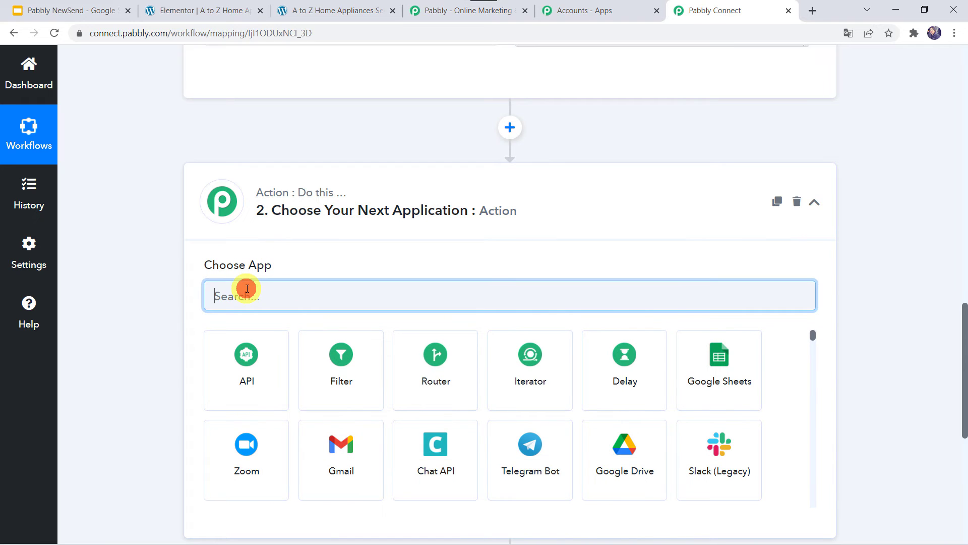
type("encha")
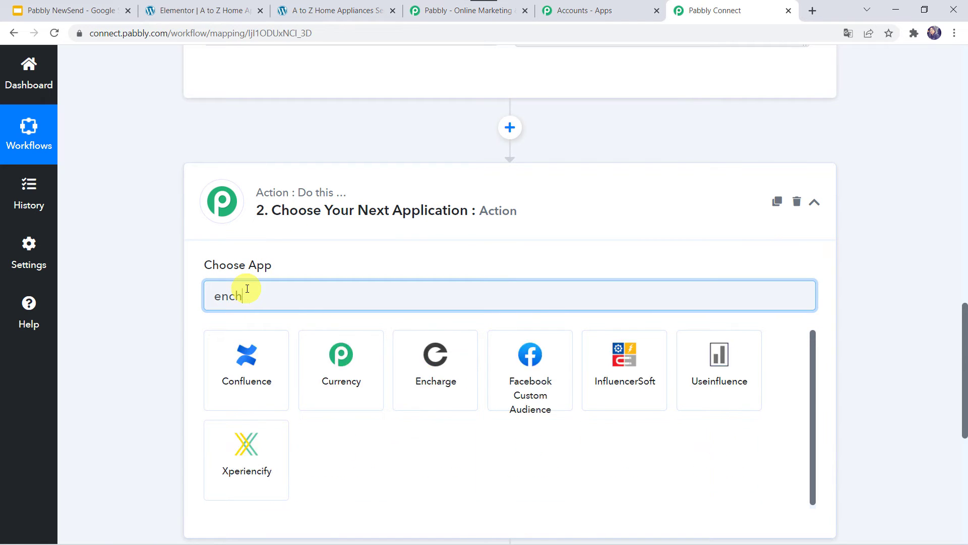
left_click(253, 380)
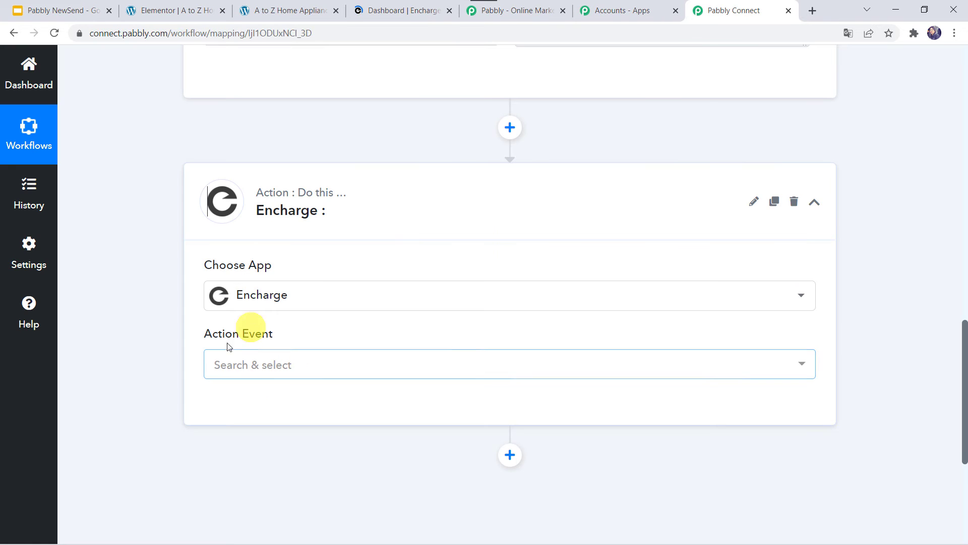
left_click(232, 371)
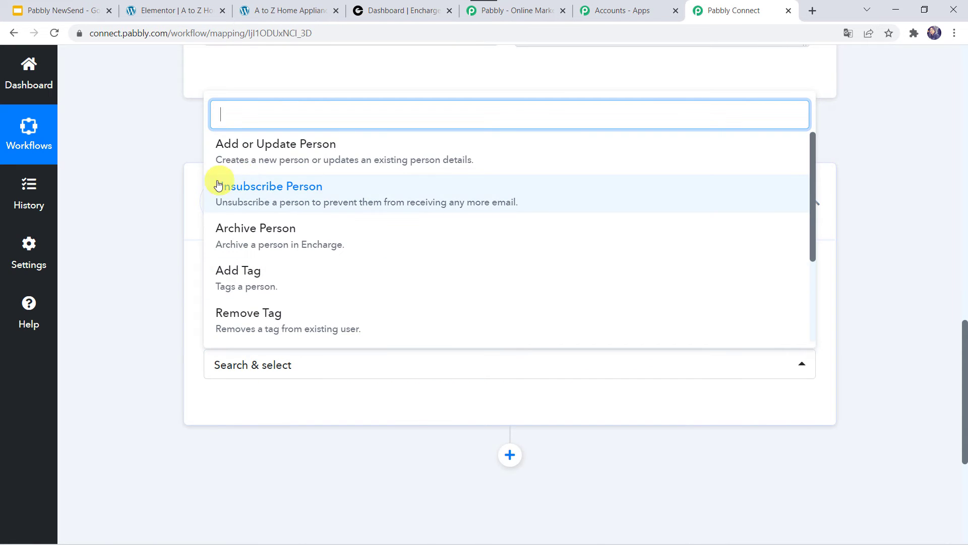
left_click(319, 147)
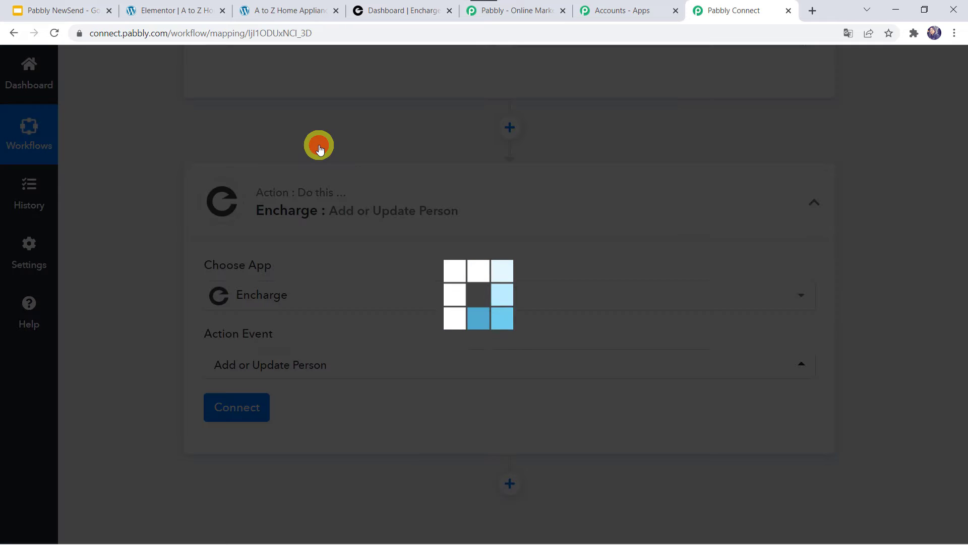
Add a new Encharge connection and allow Pabbly Connect access to the account.
left_click(220, 410)
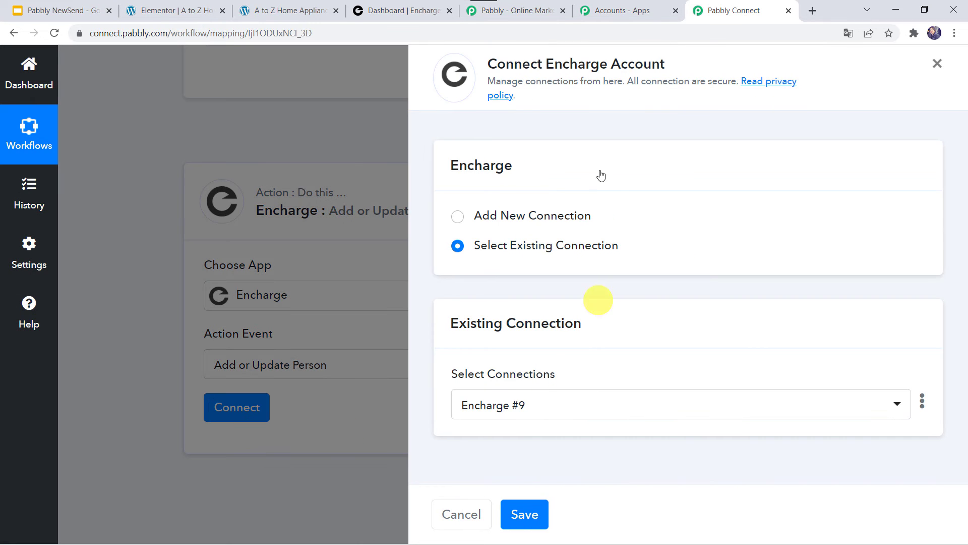
left_click(506, 217)
left_click(545, 387)
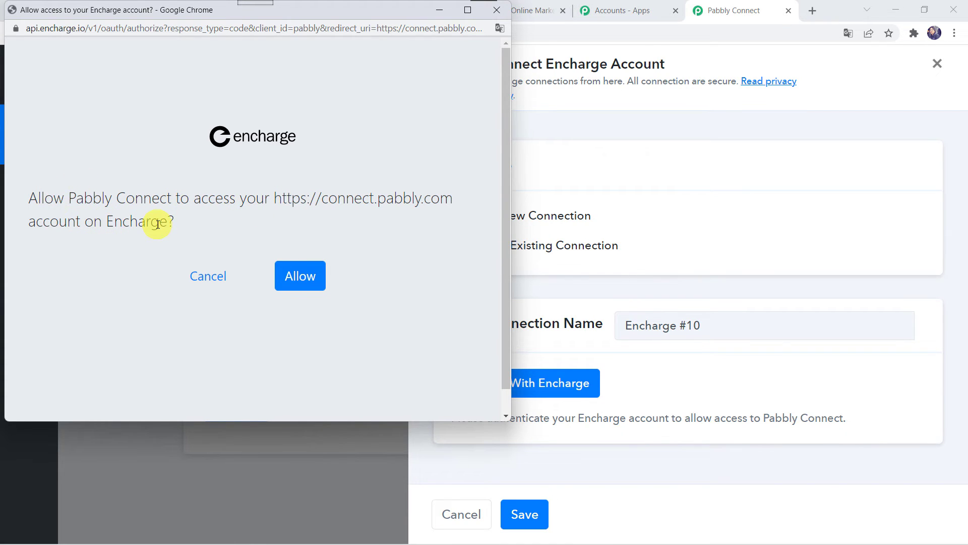
left_click(307, 281)
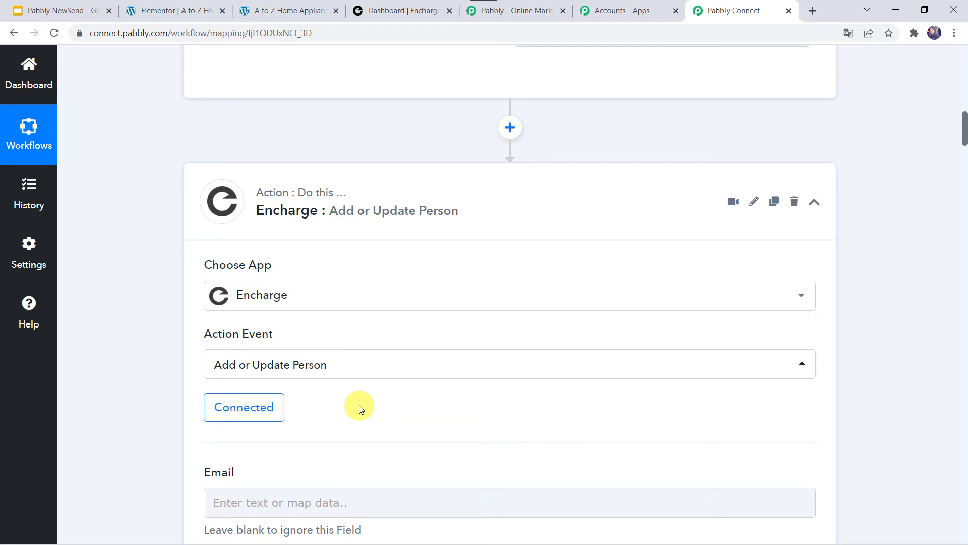
Map the submitted Email into Encharge's Email field.
scroll(359, 404, "down", 4)
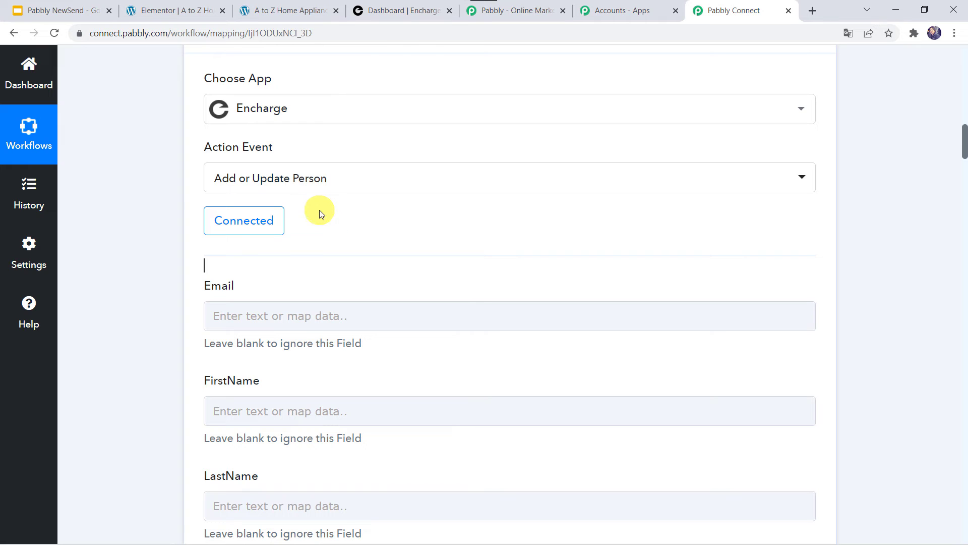
left_click(233, 321)
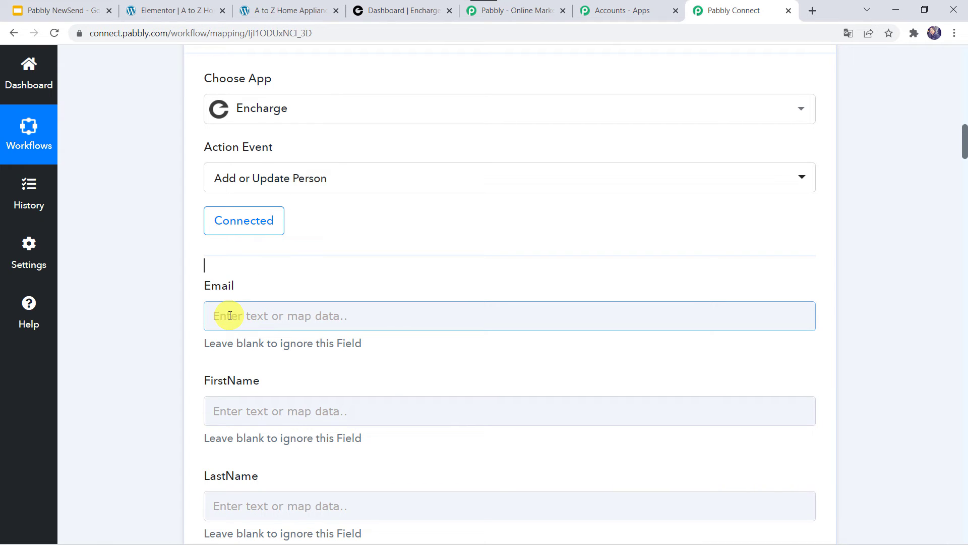
left_click(231, 404)
left_click(240, 502)
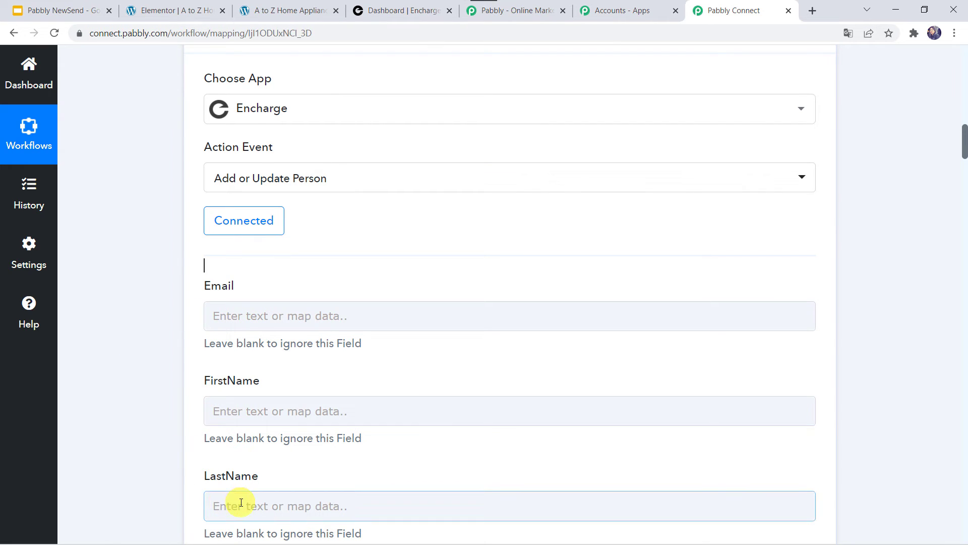
left_click(145, 378)
left_click(247, 318)
left_click(137, 255)
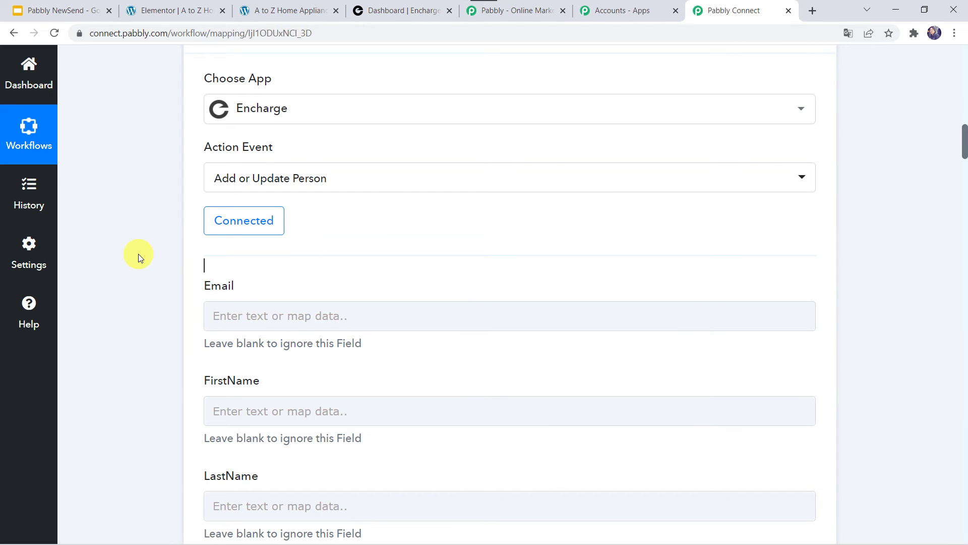
scroll(138, 253, "up", 9)
scroll(138, 253, "up", 3)
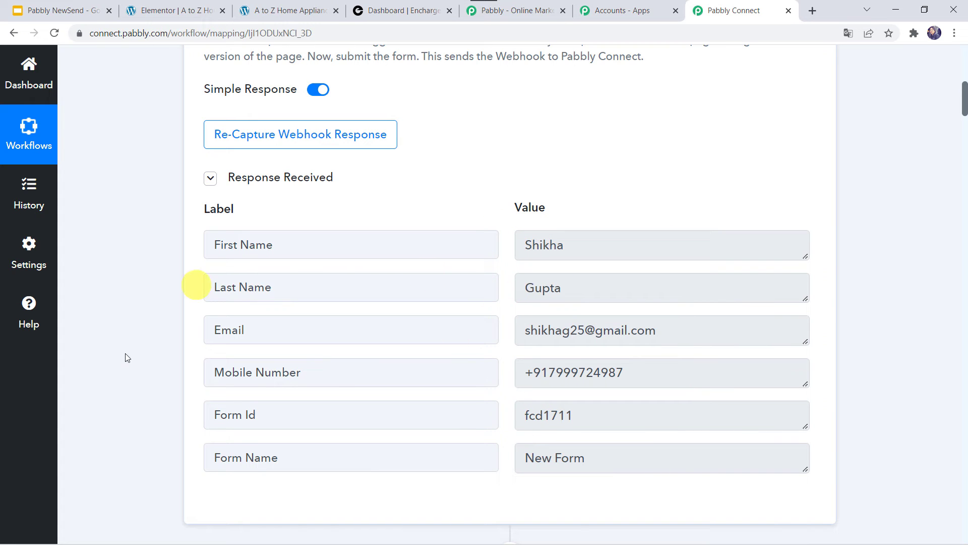
scroll(93, 435, "down", 12)
left_click(211, 267)
left_click(211, 268)
left_click(305, 382)
left_click(296, 426)
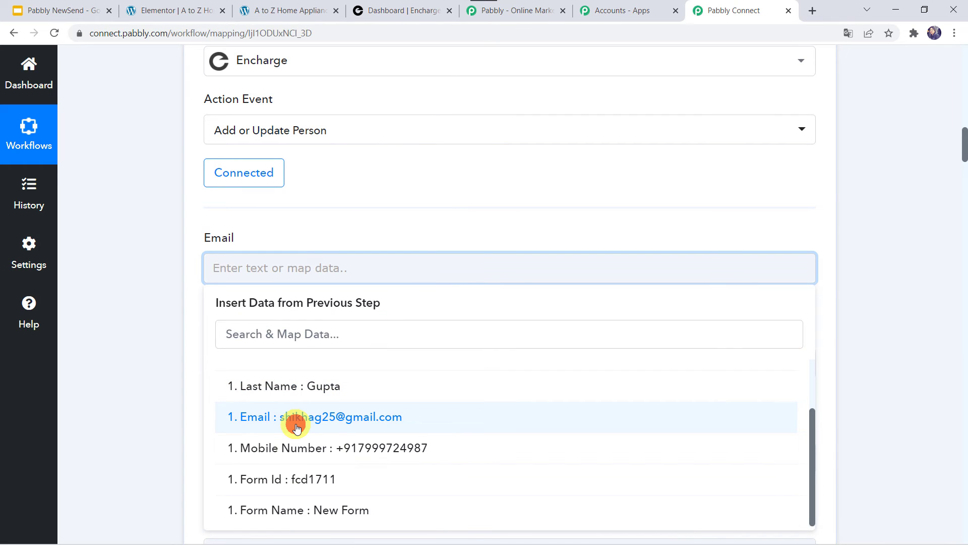
left_click(147, 369)
Map the form's First Name and Last Name into the FirstName and LastName fields.
scroll(147, 369, "down", 3)
left_click(232, 225)
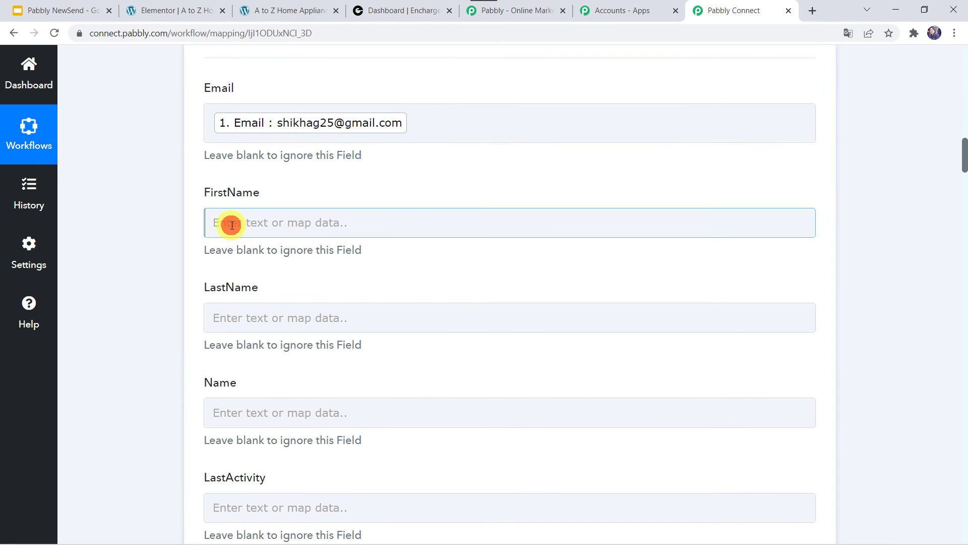
left_click(281, 335)
left_click(290, 379)
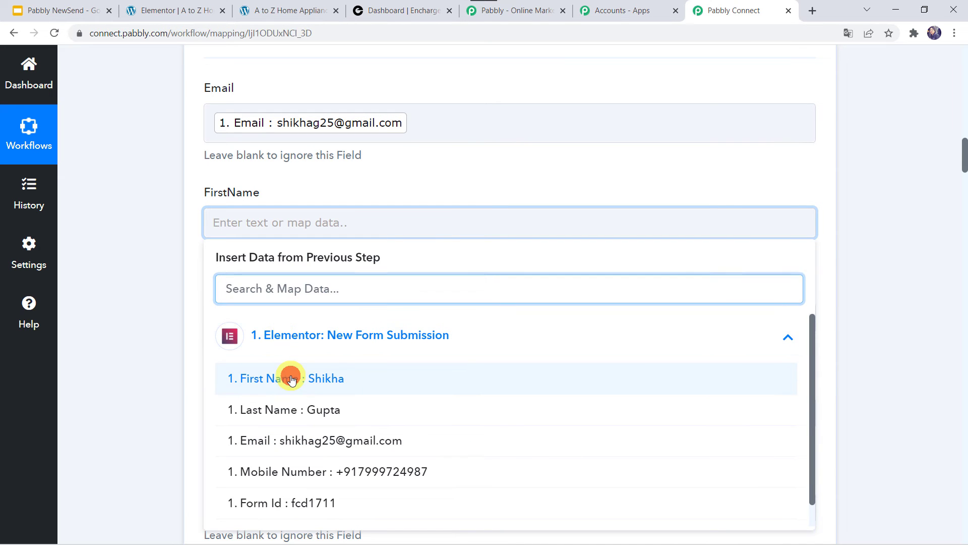
left_click(177, 340)
scroll(176, 339, "down", 2)
left_click(242, 251)
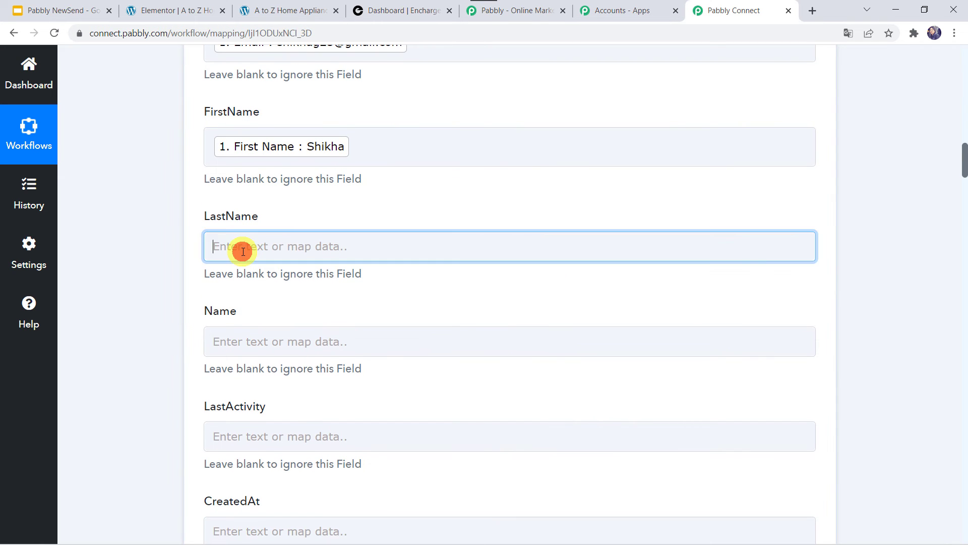
left_click(296, 358)
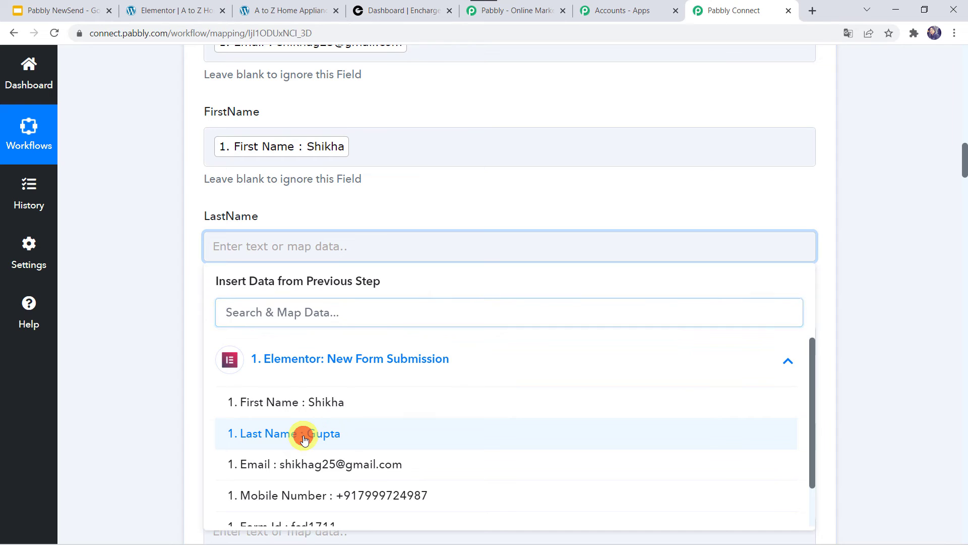
left_click(303, 439)
left_click(123, 328)
Fill the Name field with the submitted First Name followed by Last Name.
scroll(123, 328, "down", 3)
left_click(236, 194)
left_click(302, 314)
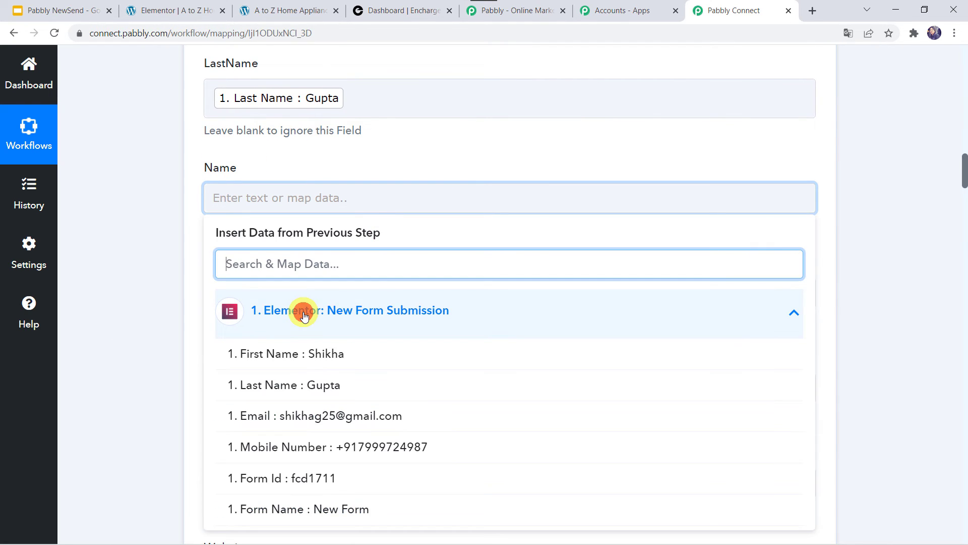
left_click(298, 356)
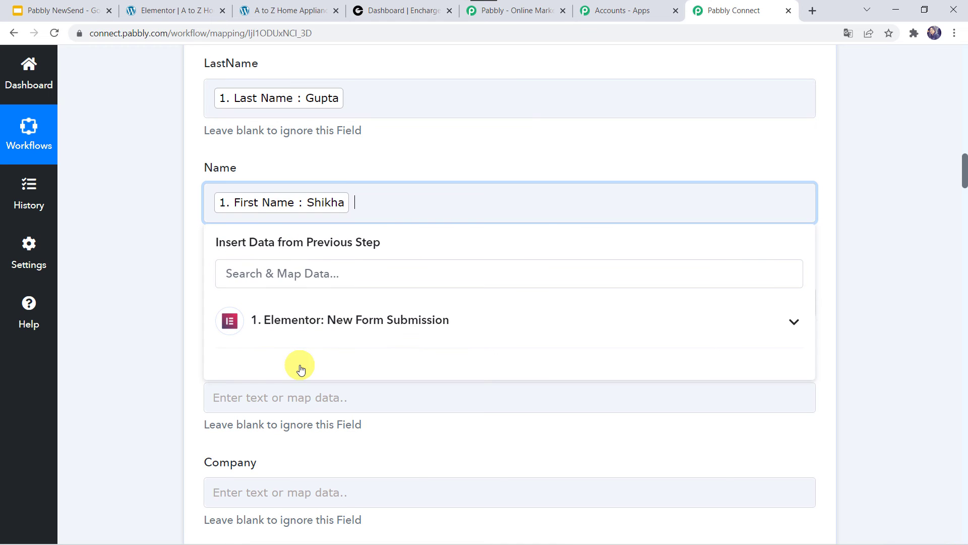
left_click(314, 323)
left_click(307, 405)
left_click(147, 356)
Map the form's Mobile Number into the Phone field.
scroll(147, 356, "down", 3)
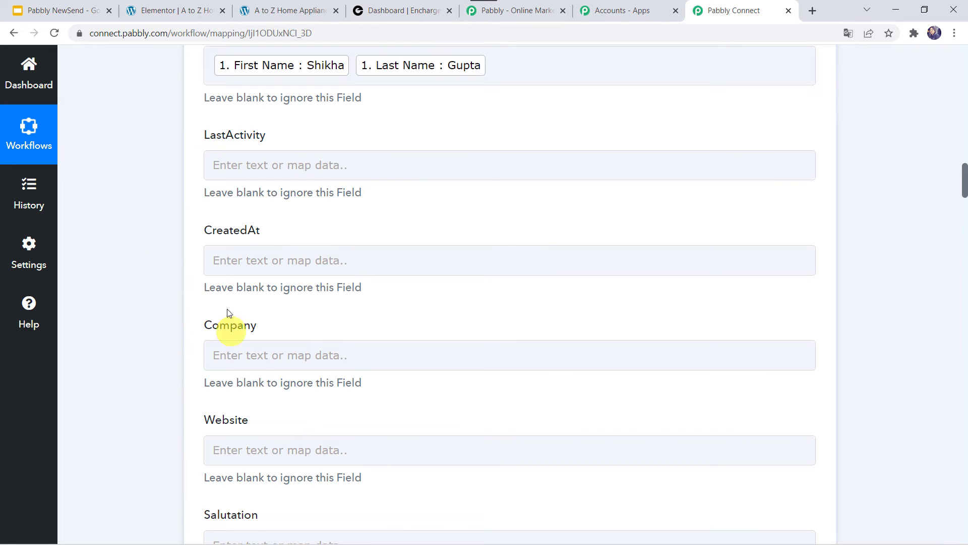
scroll(199, 356, "down", 9)
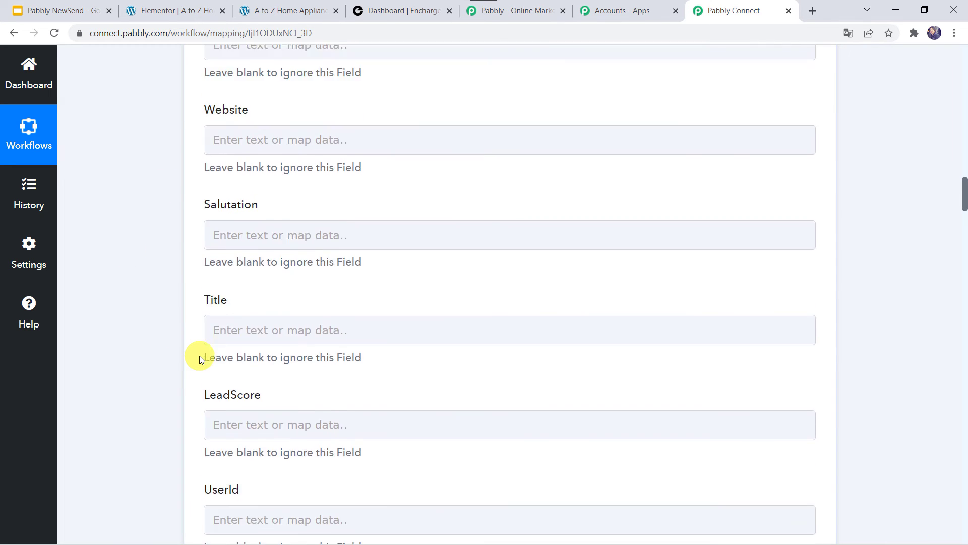
scroll(199, 355, "down", 13)
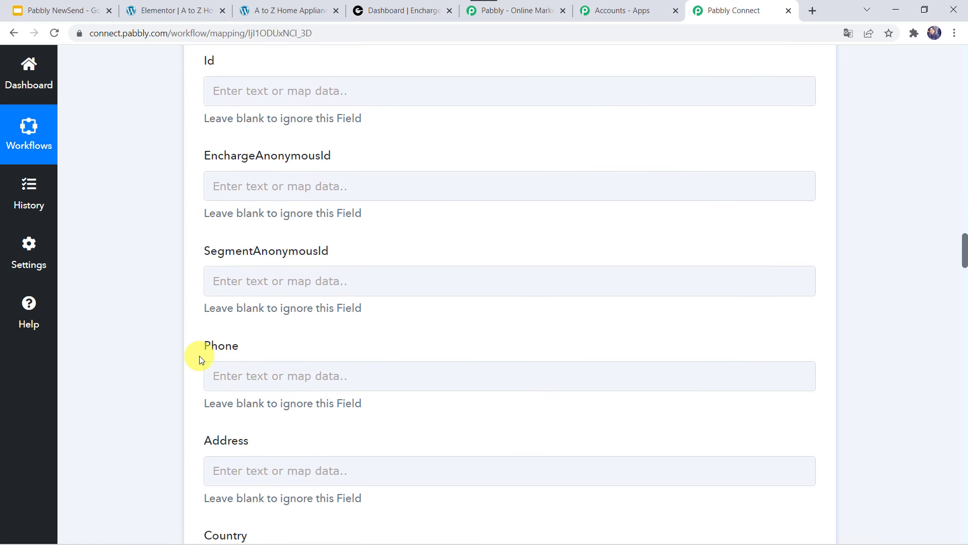
scroll(198, 355, "up", 5)
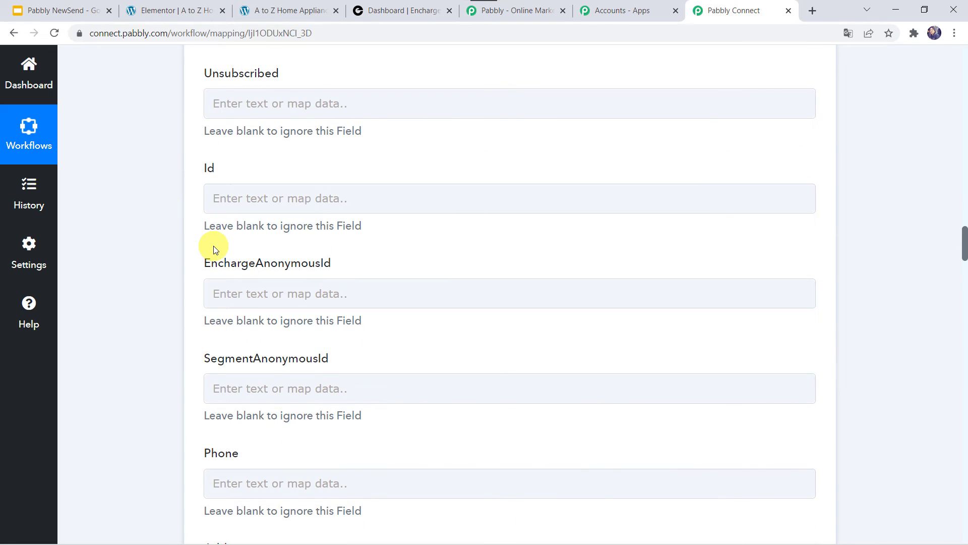
scroll(192, 167, "down", 4)
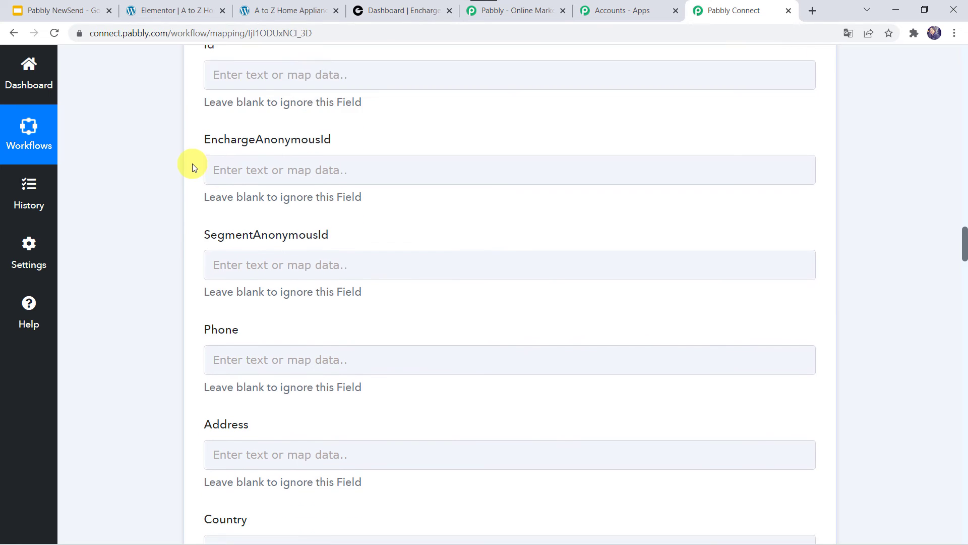
left_click(218, 280)
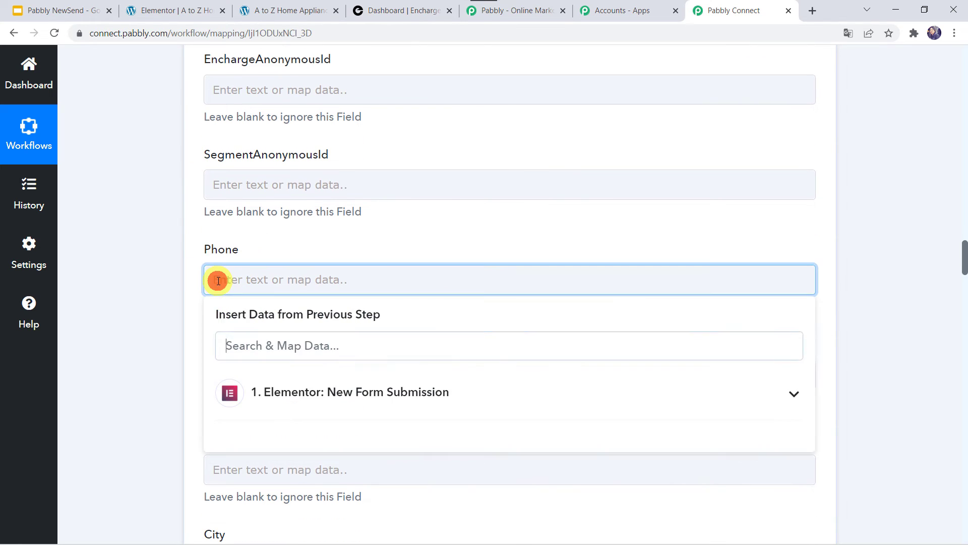
left_click(257, 392)
scroll(316, 481, "down", 2)
left_click(298, 447)
left_click(119, 364)
Save the Encharge action and send a test request, then switch to the Encharge dashboard.
scroll(119, 364, "down", 11)
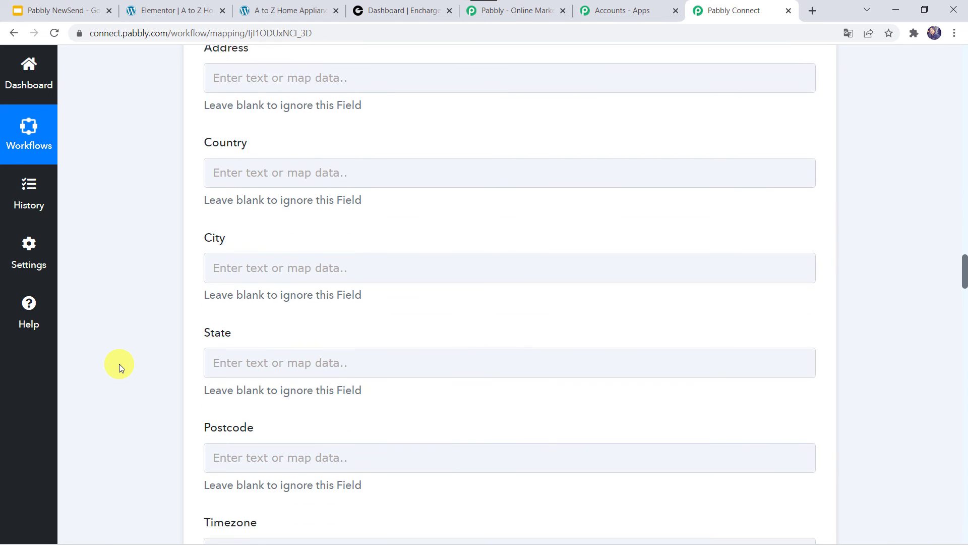
scroll(119, 364, "down", 20)
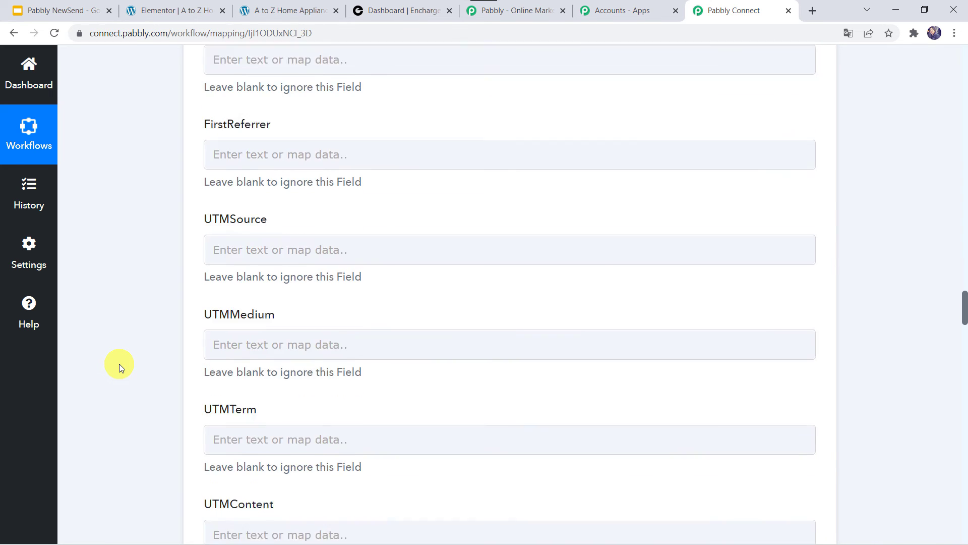
scroll(119, 364, "down", 20)
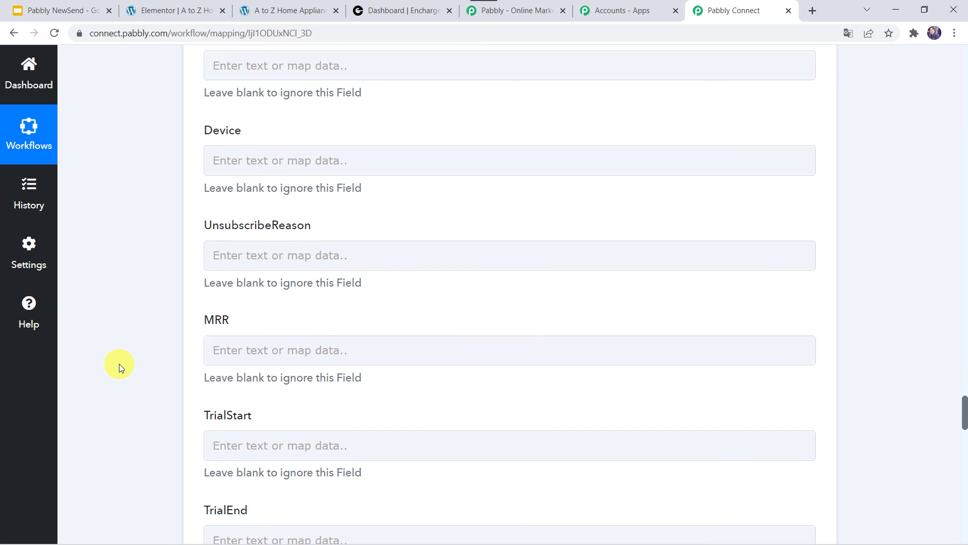
scroll(119, 364, "down", 1)
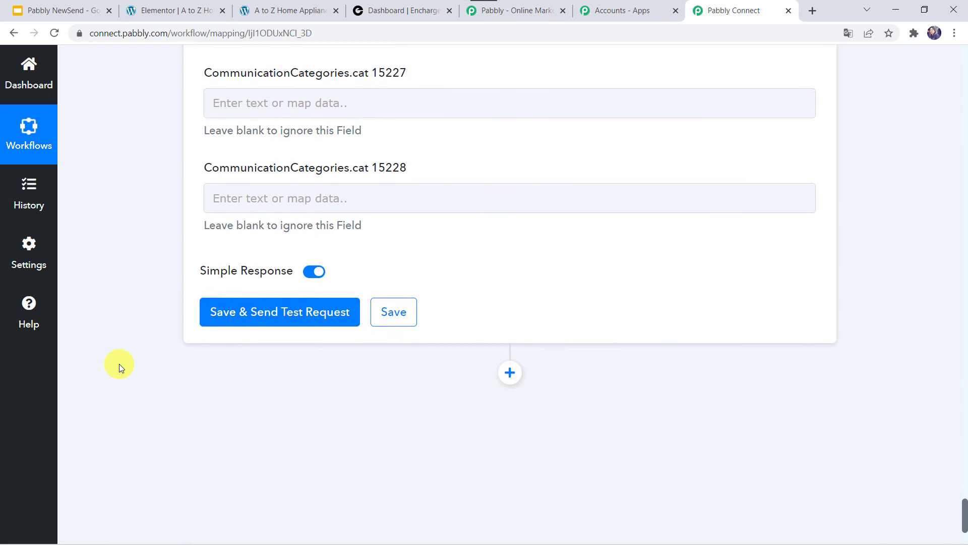
left_click(257, 307)
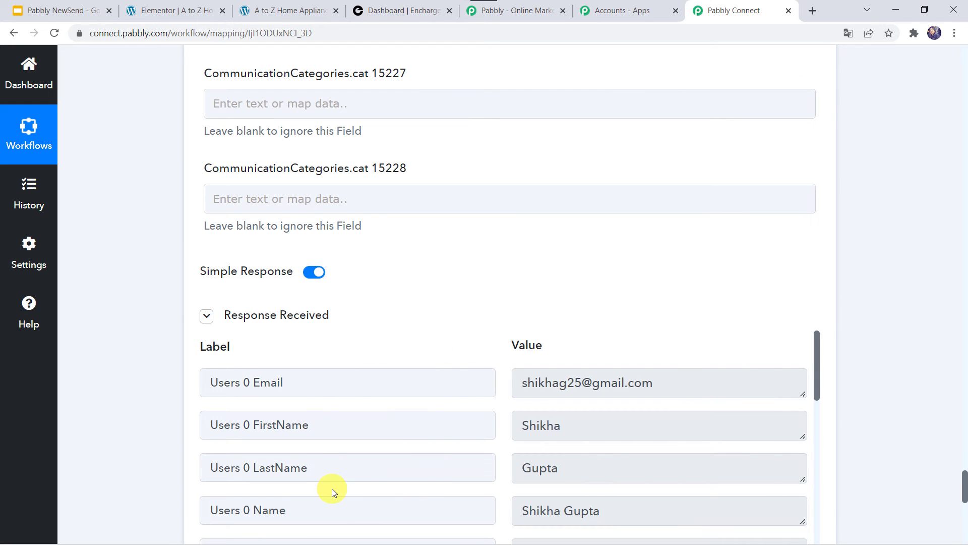
left_click(391, 11)
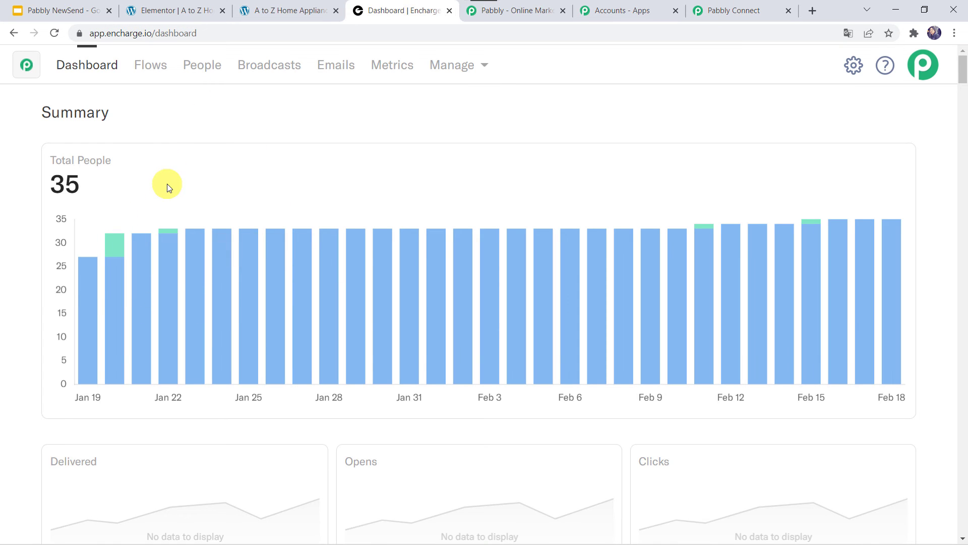
Check Encharge's All People list for the test contact's full name and phone number.
left_click(202, 71)
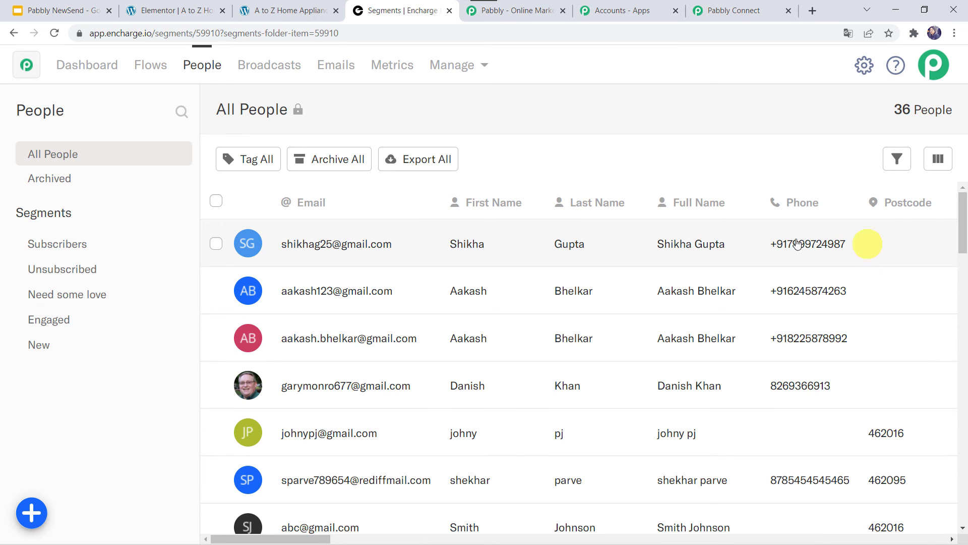
left_click(734, 9)
Save the Encharge action's field mapping and dismiss the Successful confirmation.
scroll(148, 347, "down", 5)
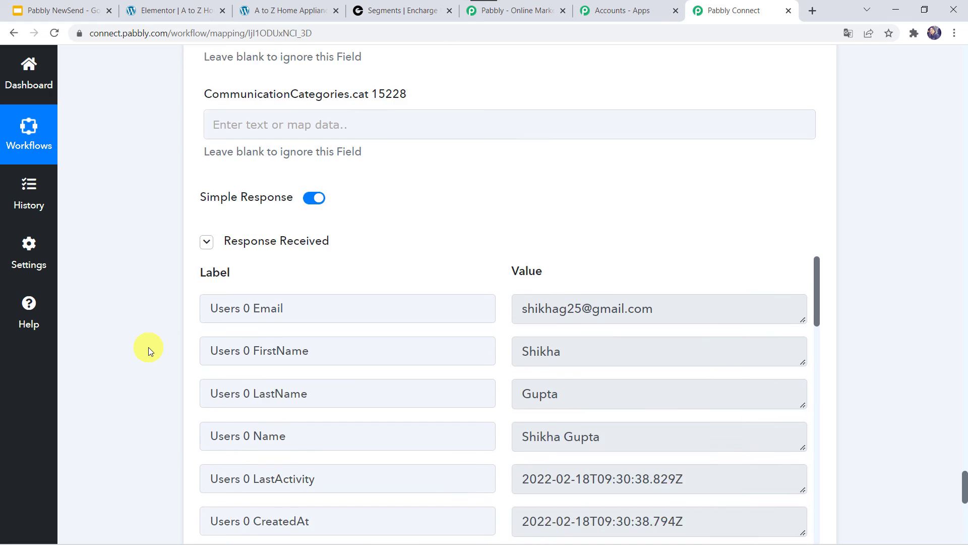
left_click(404, 509)
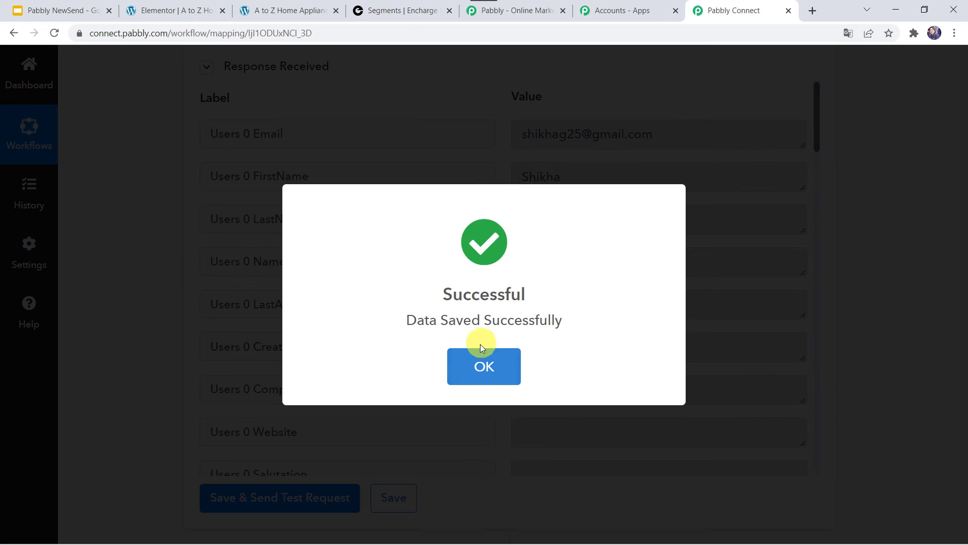
left_click(482, 353)
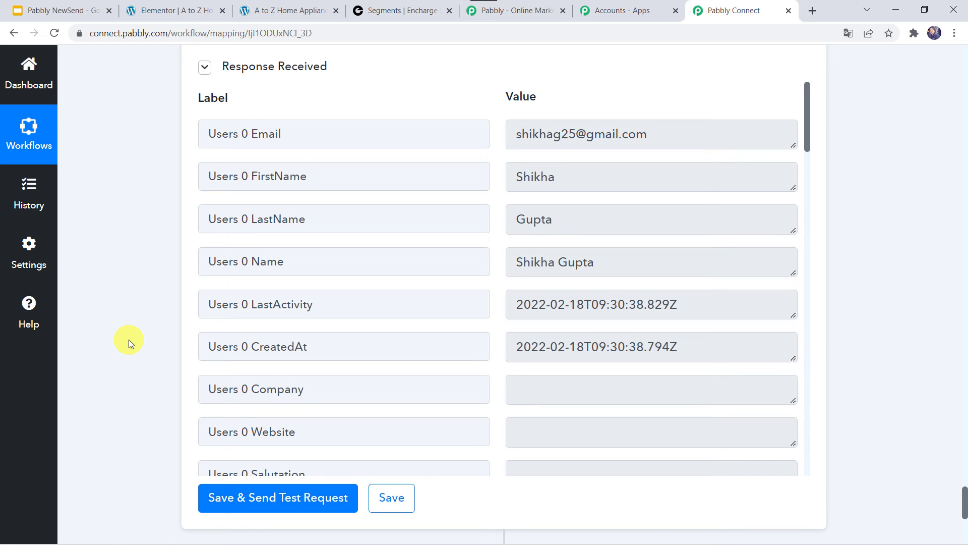
left_click(281, 10)
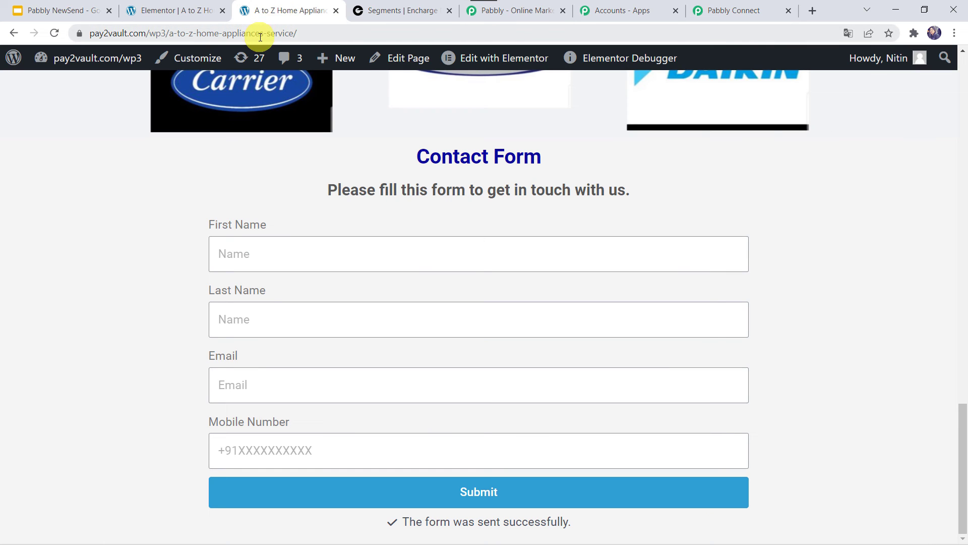
Reload the contact form page and enter the new person's first and last name.
left_click(312, 31)
key("Return")
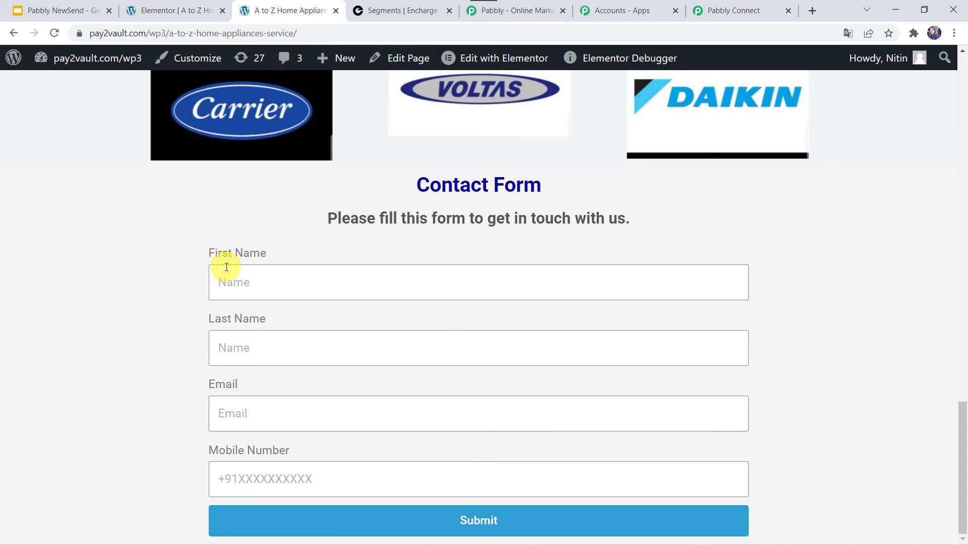
left_click(227, 284)
key("Tab")
Fill in the person's email and mobile number, then submit the contact form.
key("Tab")
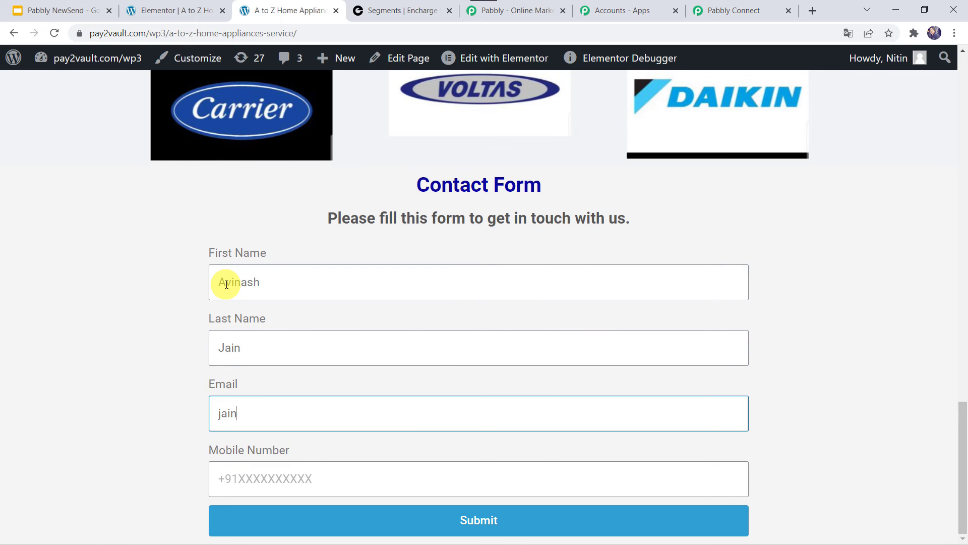
key("Tab")
left_click(478, 521)
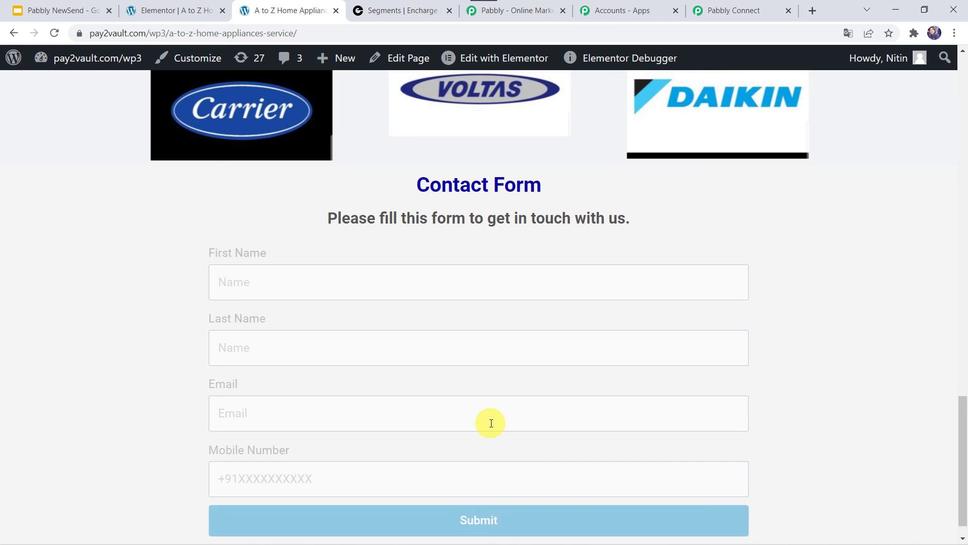
scroll(492, 422, "down", 1)
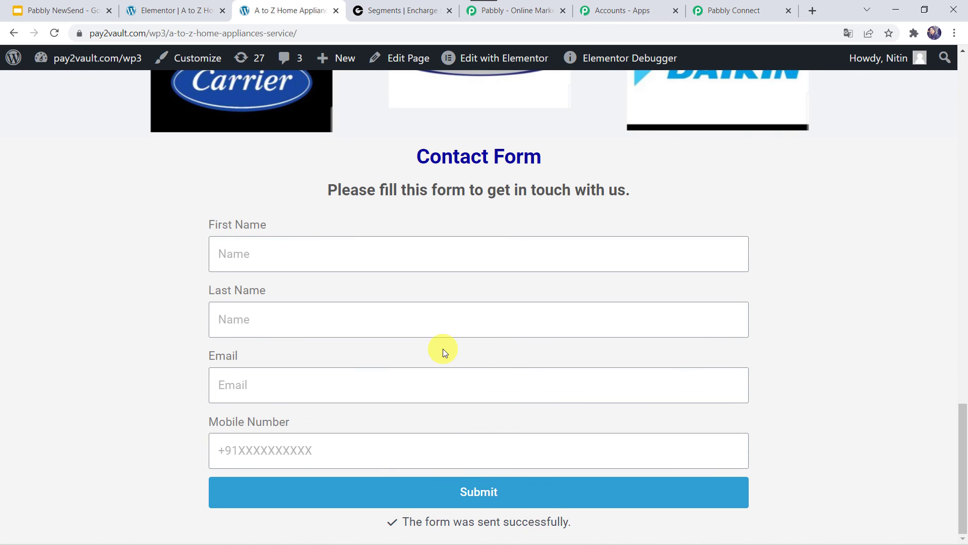
left_click(412, 15)
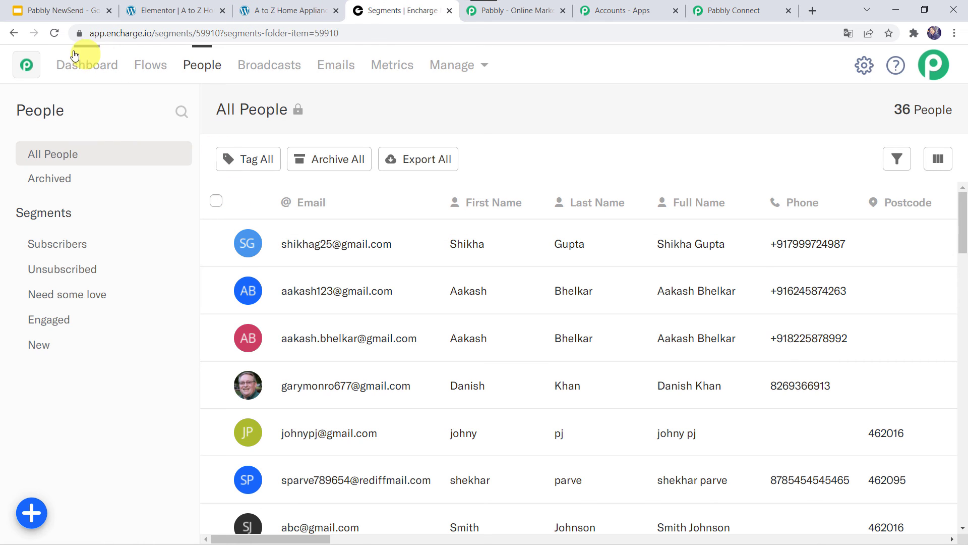
Reload Encharge's All People list so it shows 37 people with the new contact first.
left_click(54, 33)
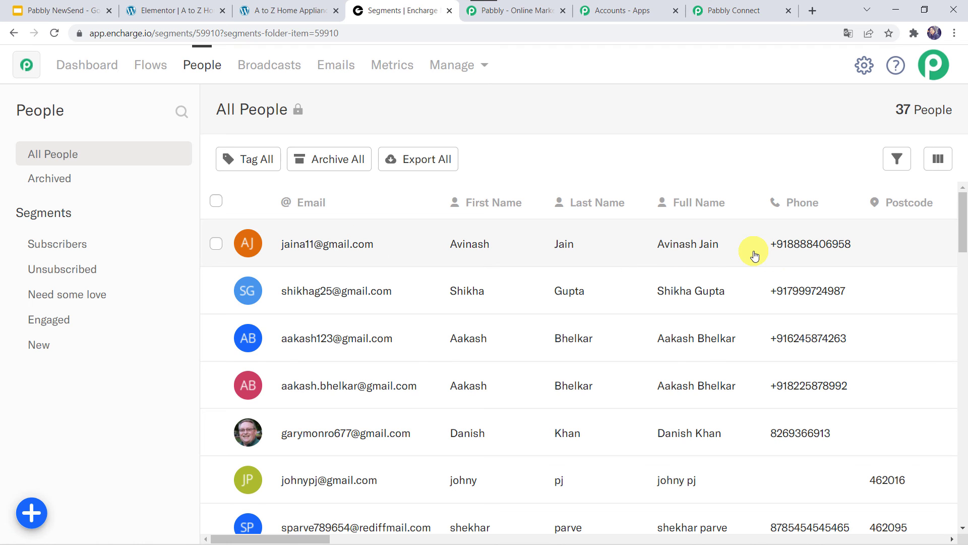
left_click(744, 10)
Collapse the Encharge Add or Update Person and Elementor New Form Submission steps.
scroll(124, 215, "up", 20)
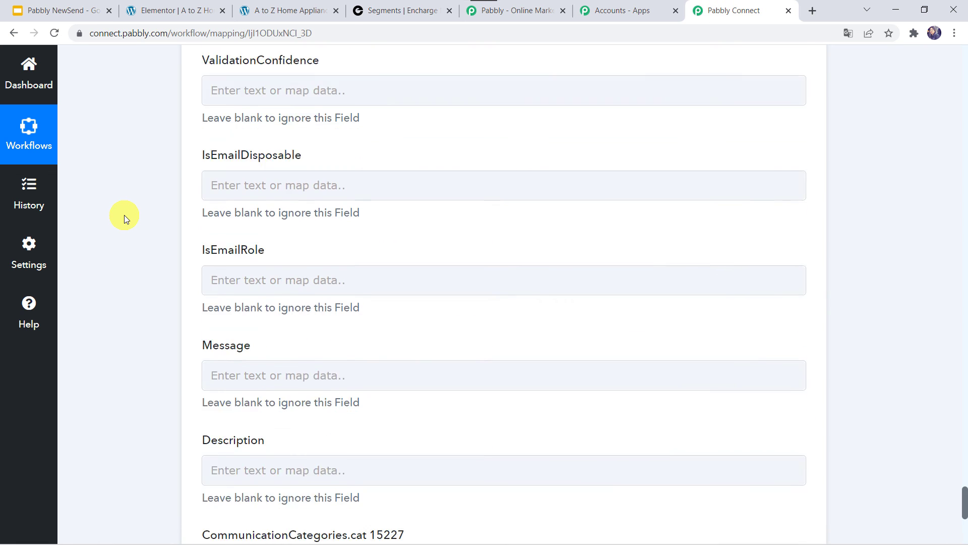
scroll(124, 214, "up", 20)
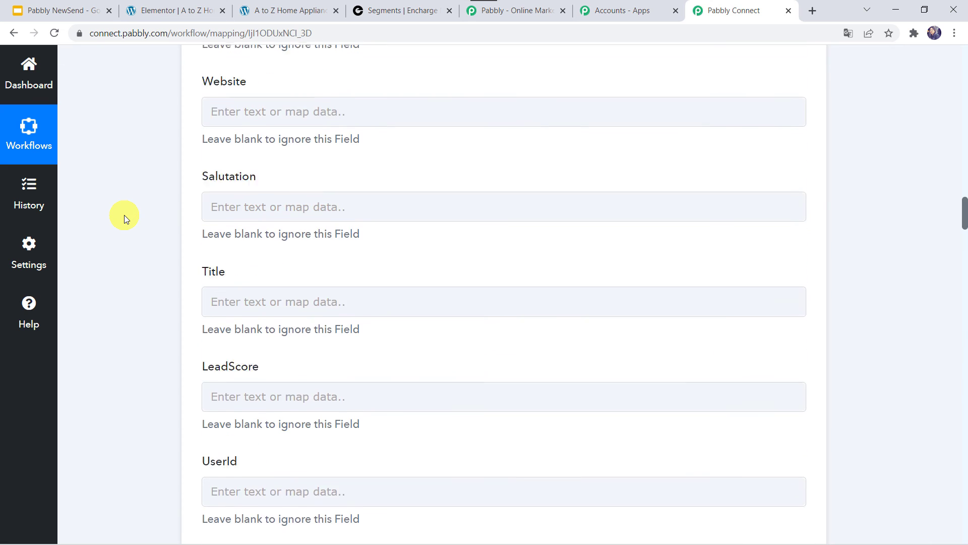
left_click(468, 217)
scroll(469, 218, "up", 10)
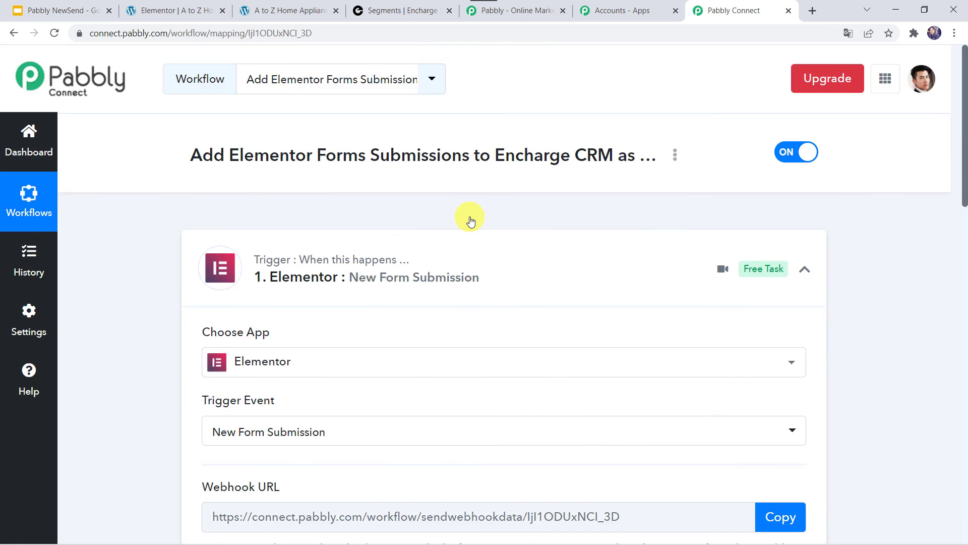
left_click(415, 272)
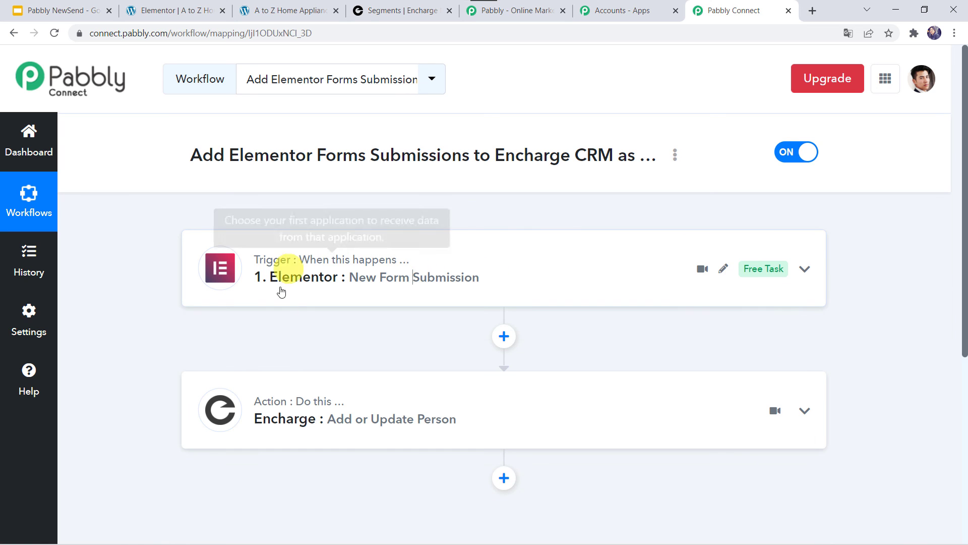